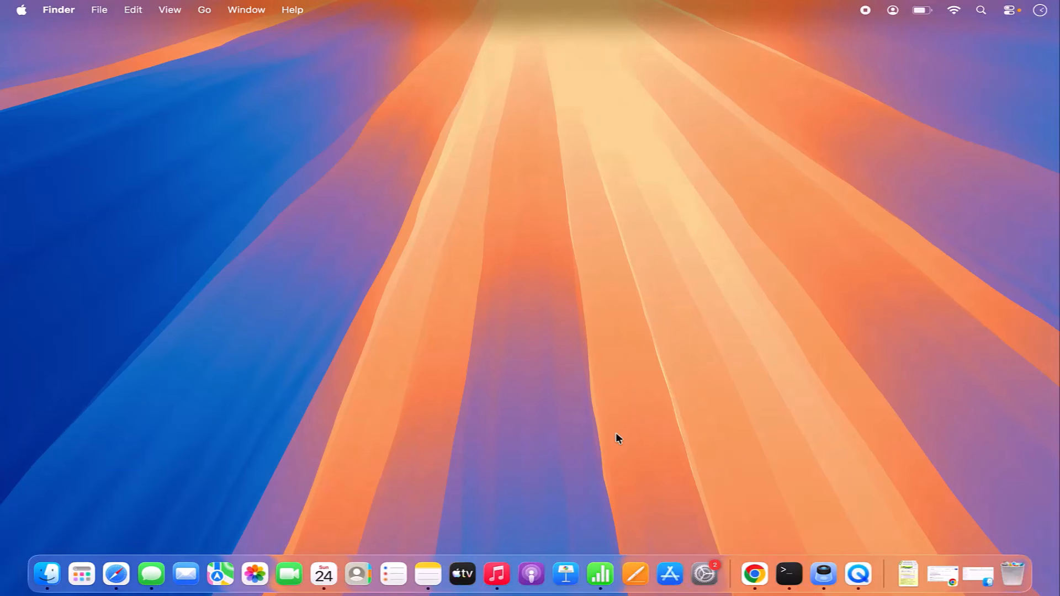
- Switch to Chrome, open the UTM website from the search results and download the UTM installer for Mac
click(754, 574)
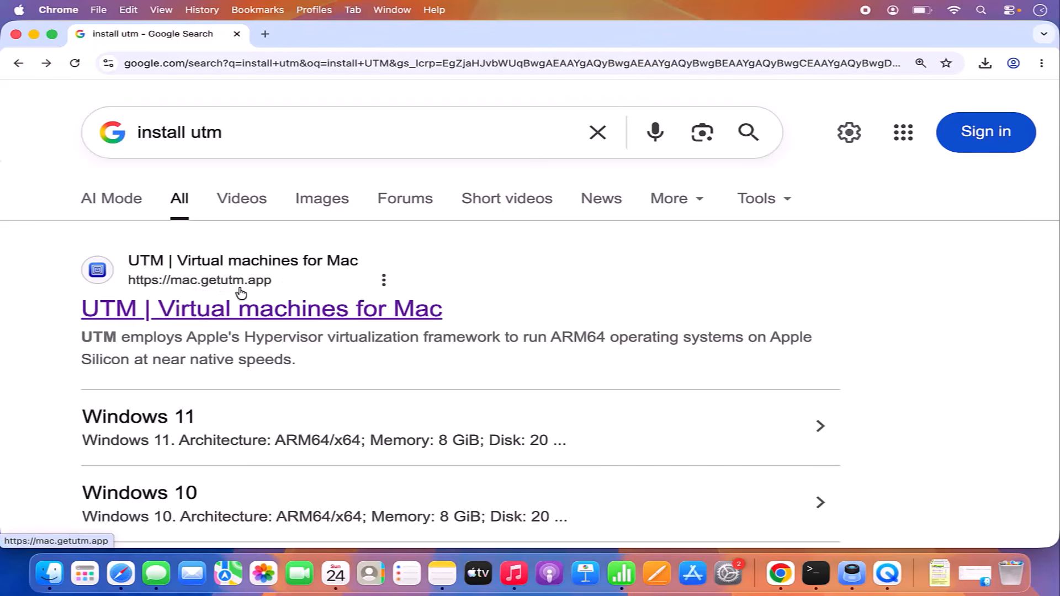
click(259, 319)
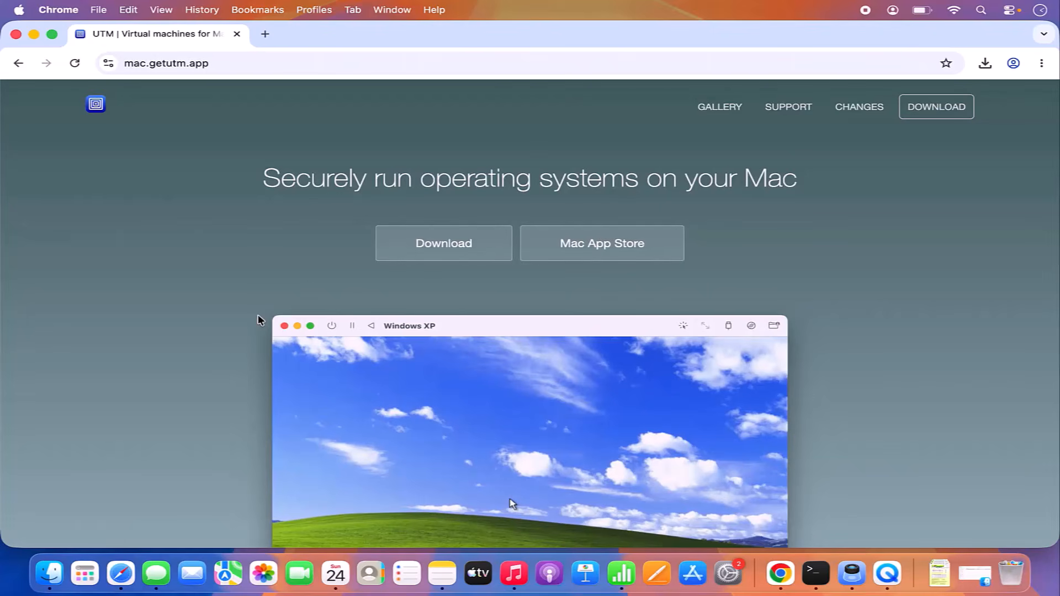
click(445, 251)
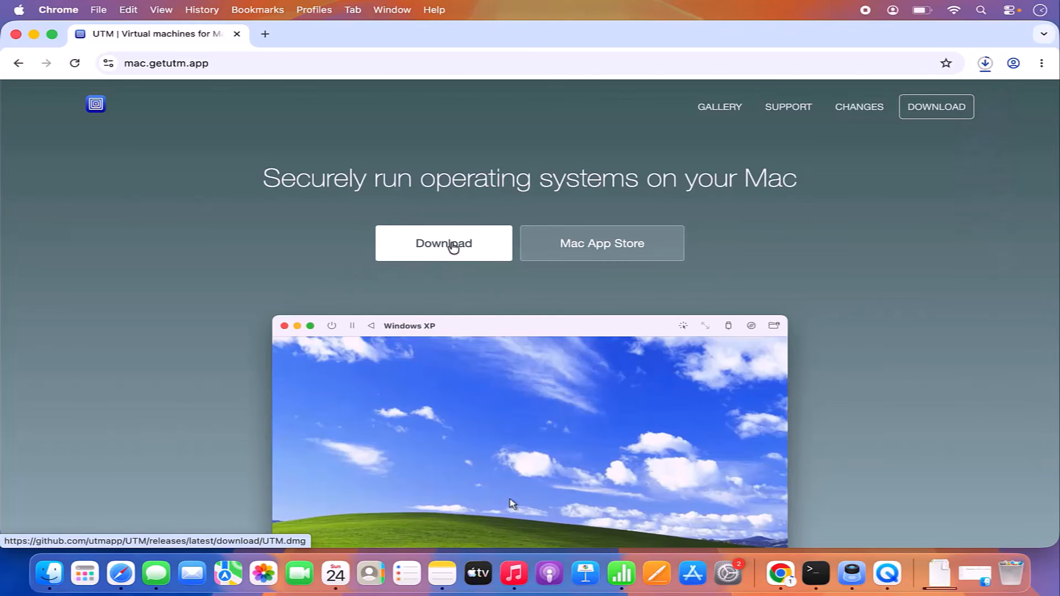
- Open the downloaded UTM.dmg and copy the UTM app into the Applications folder
click(986, 64)
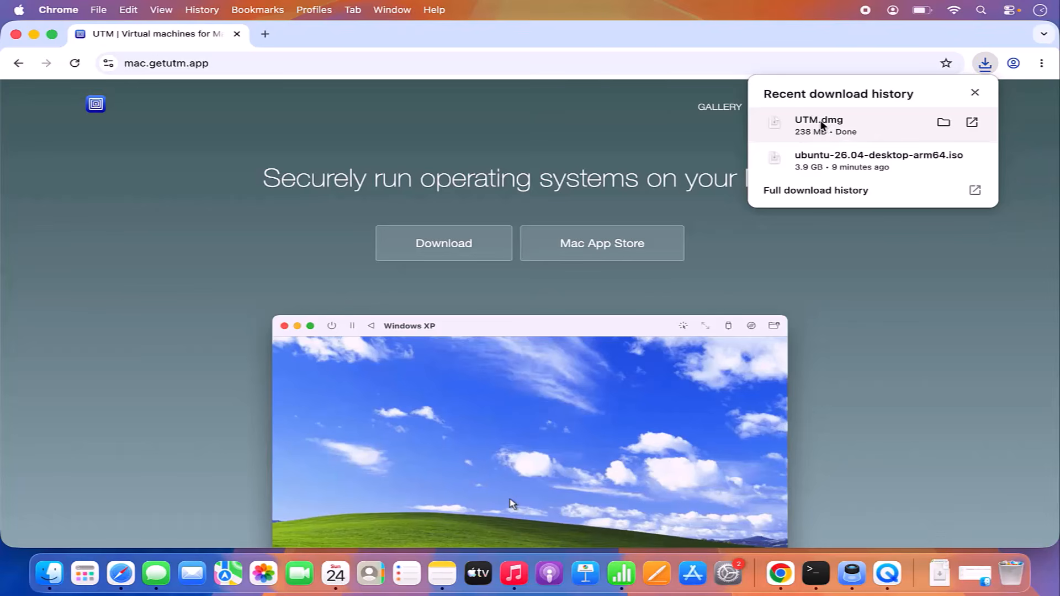
click(822, 124)
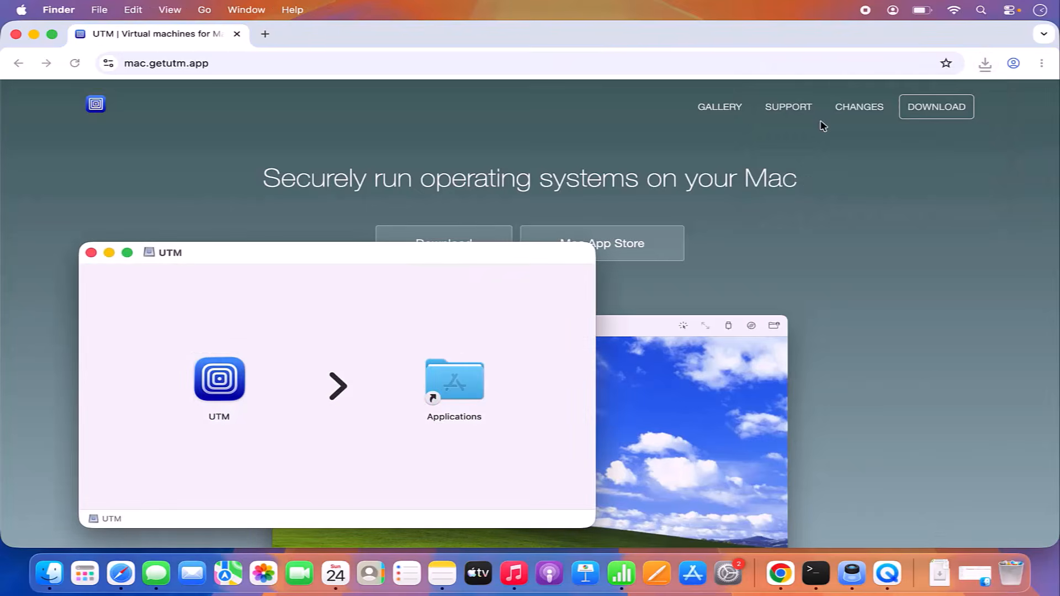
click(32, 34)
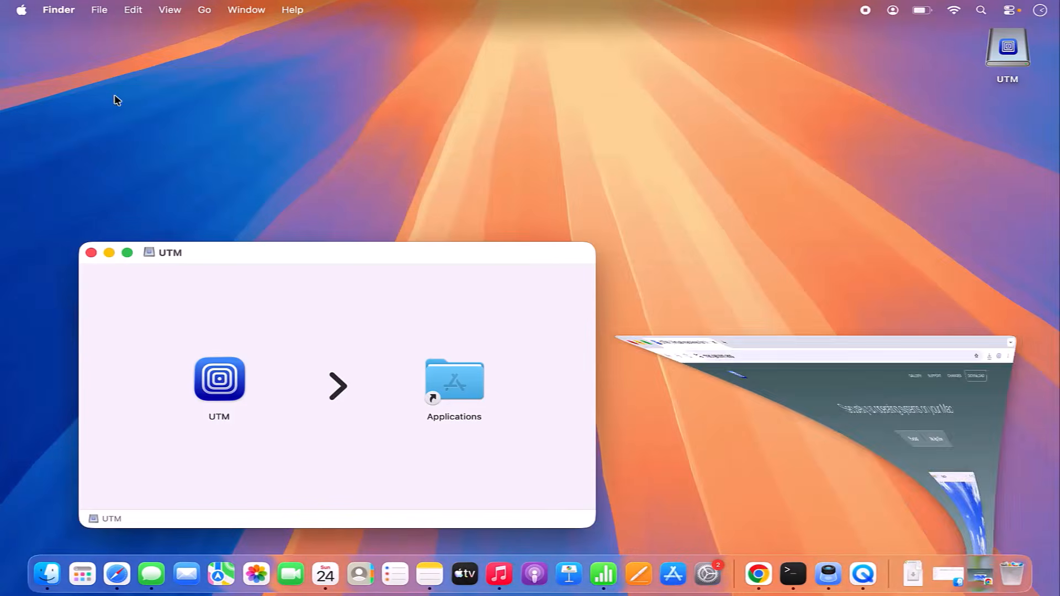
drag(246, 252, 439, 146)
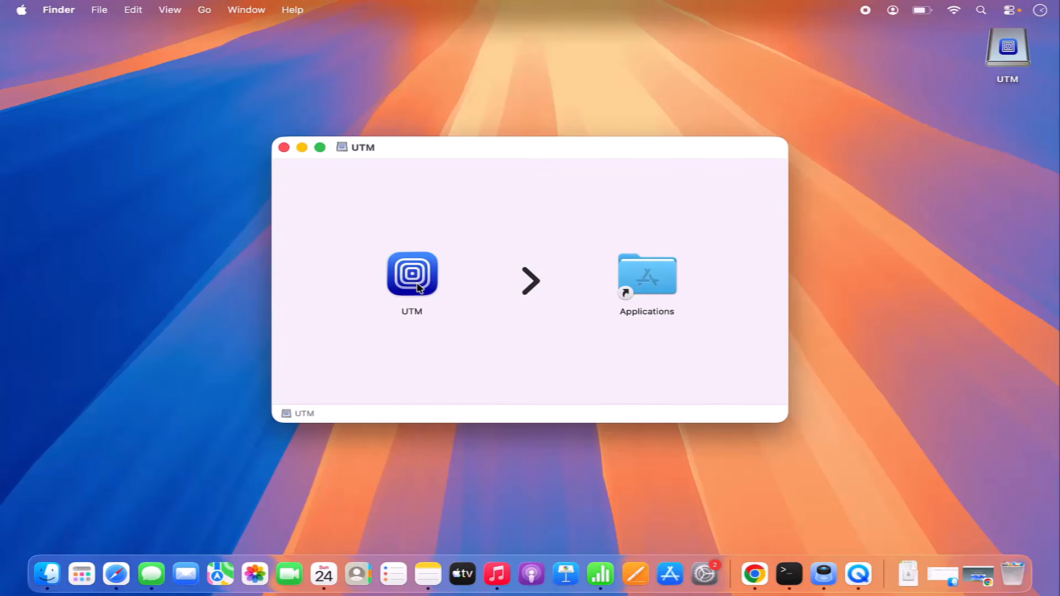
drag(418, 288, 656, 279)
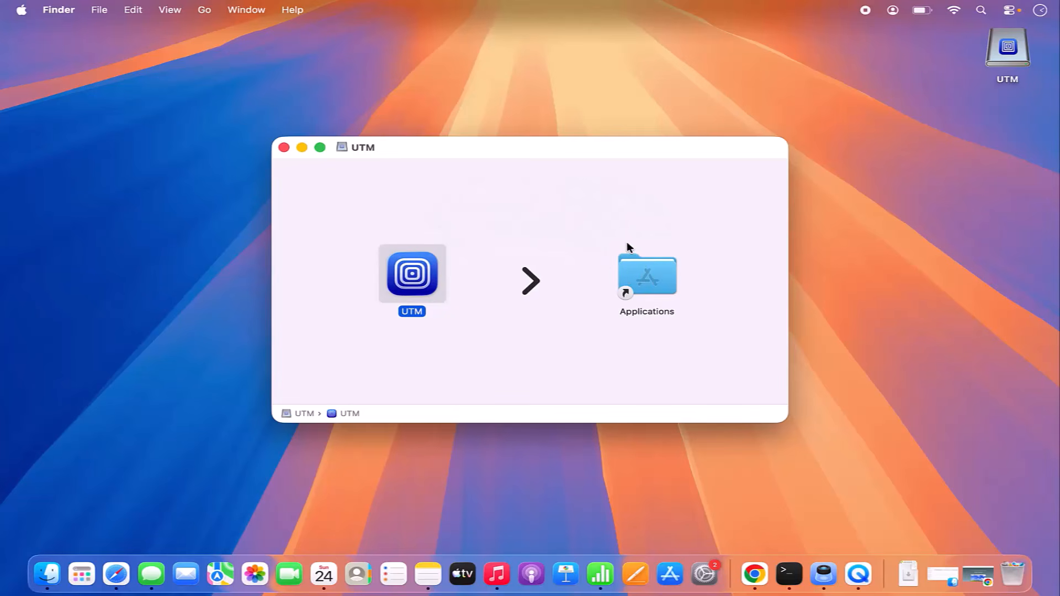
- Close the installer window and eject the UTM disk image from the desktop
click(284, 148)
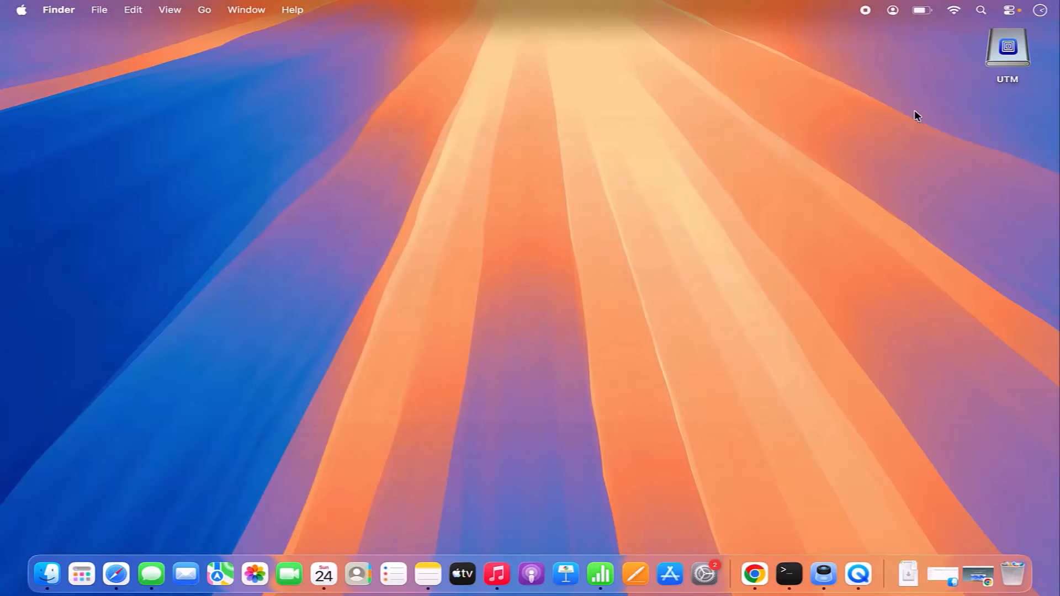
right_click(1005, 50)
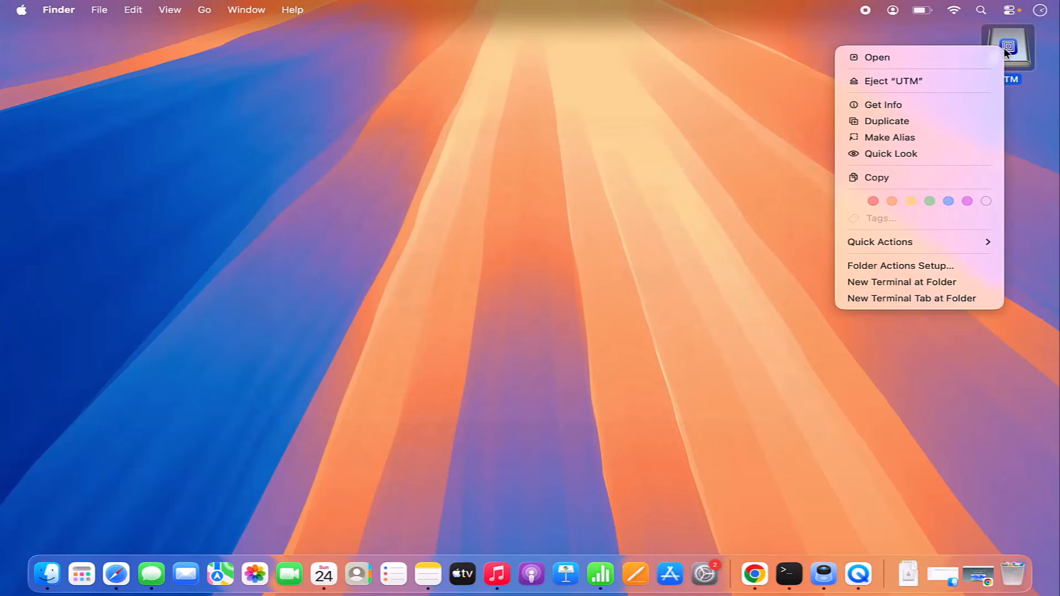
click(939, 80)
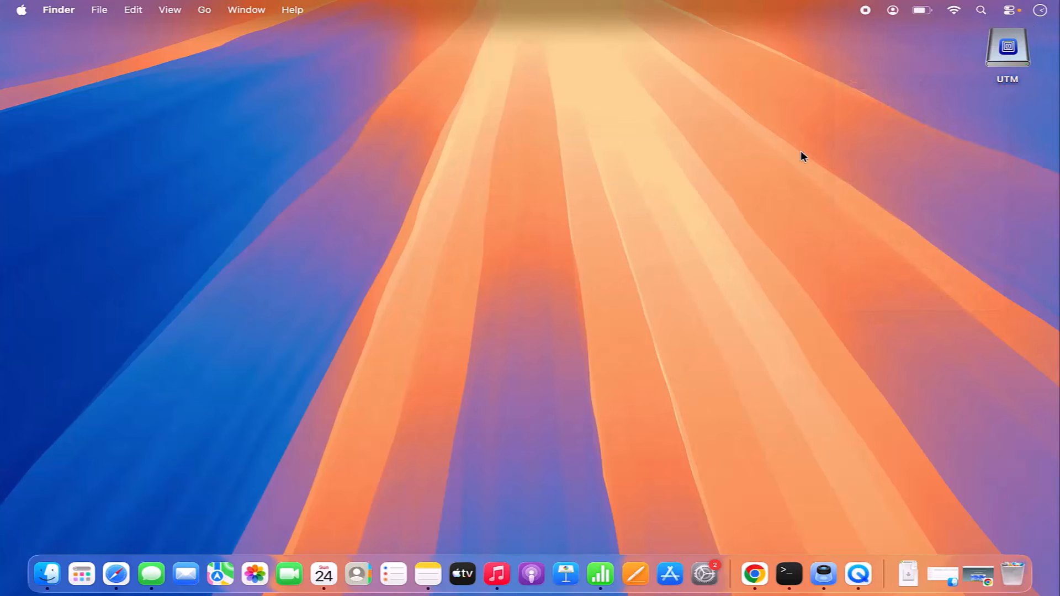
- Launch UTM from the installed applications, allow it to open, and dismiss the What's New notes
click(83, 577)
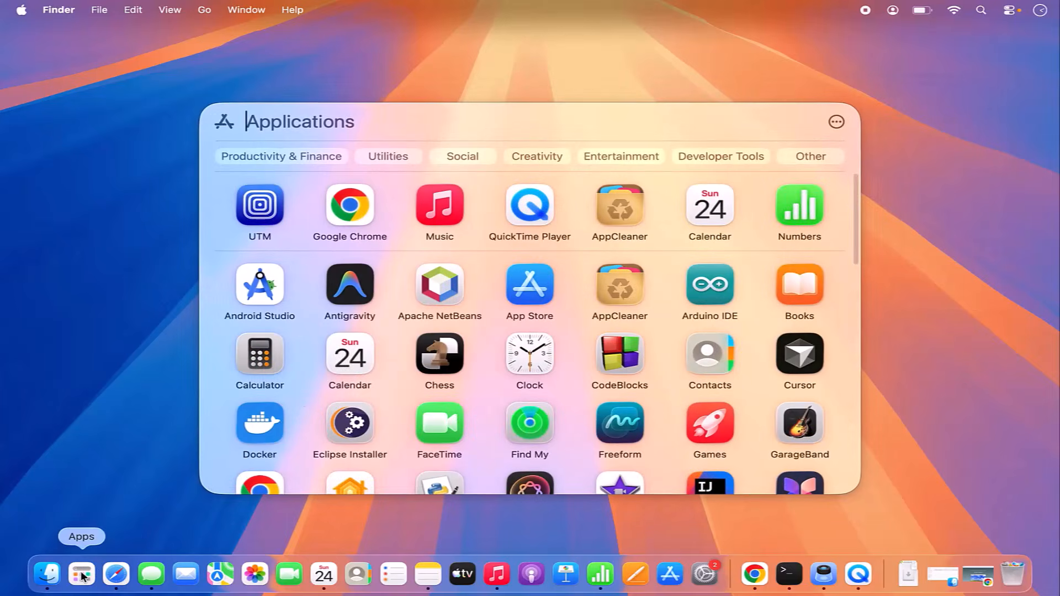
click(265, 215)
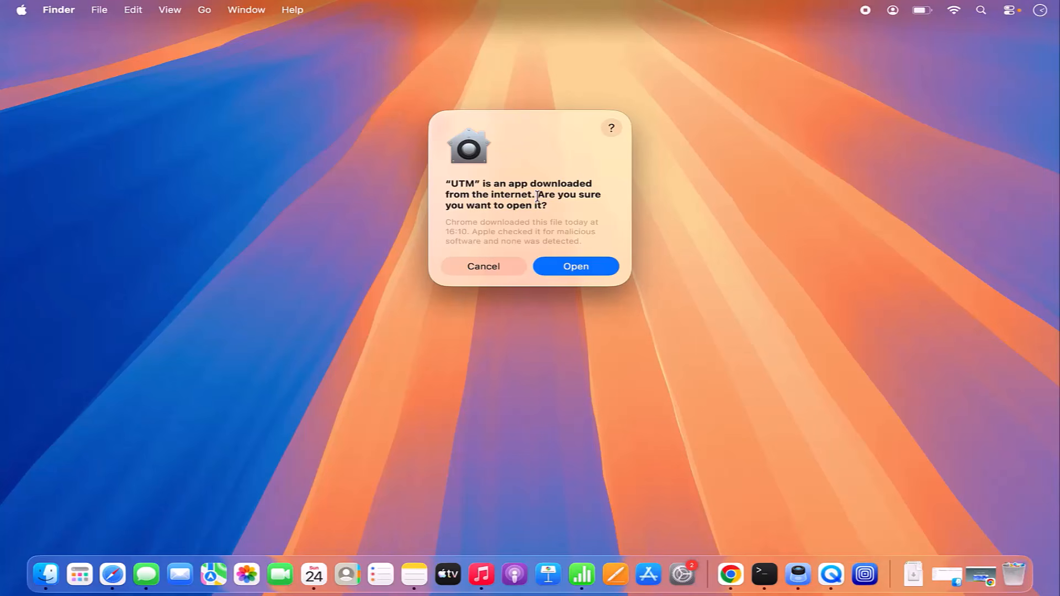
click(561, 267)
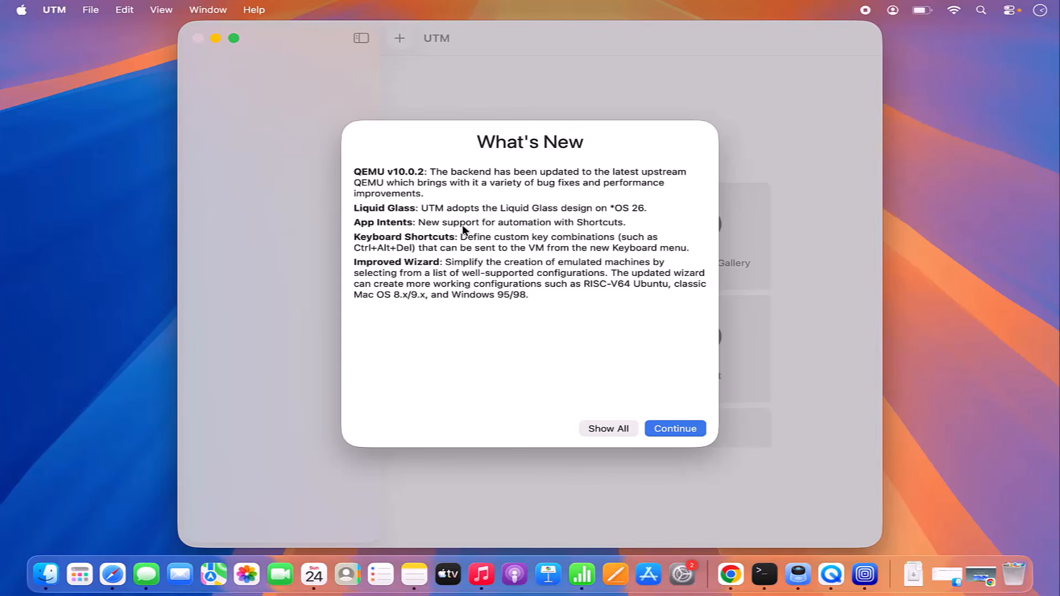
click(675, 431)
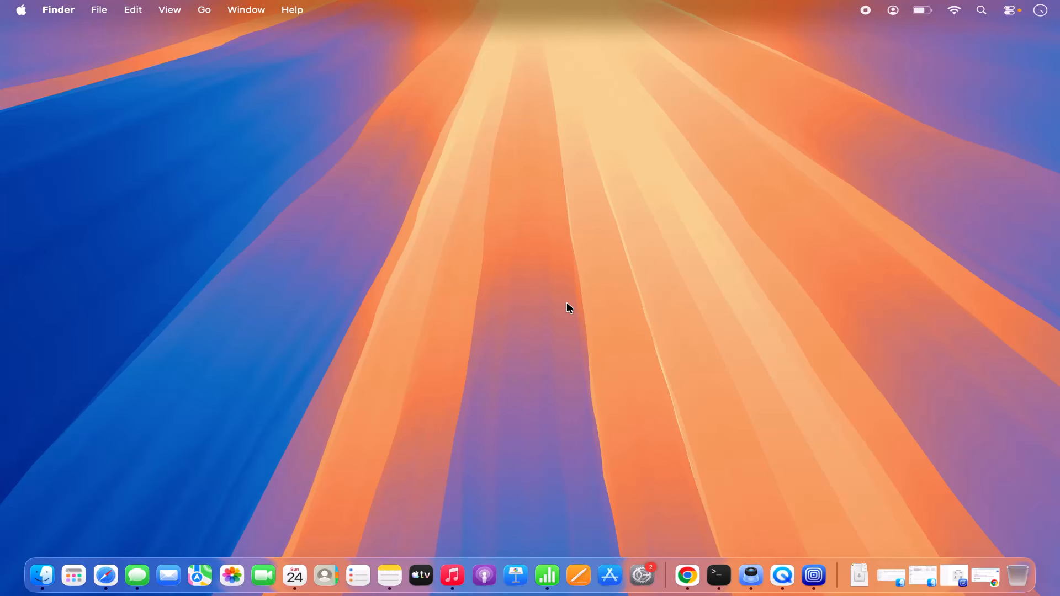
- Switch to Chrome and download the ARM 64-bit version of Ubuntu 26.04 LTS Desktop from the Ubuntu website
key(super+Tab)
click(687, 576)
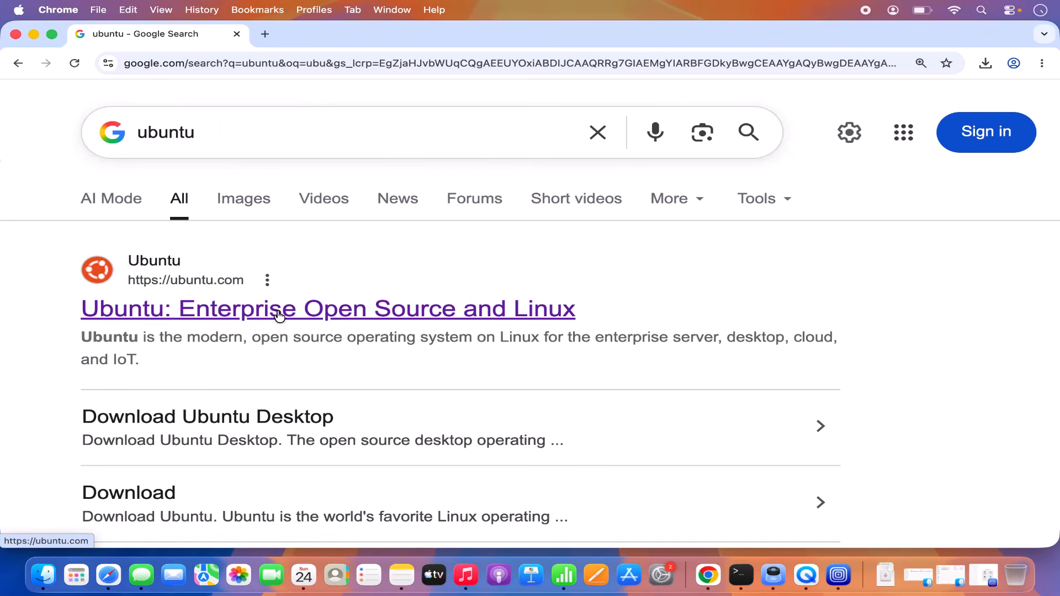
click(371, 312)
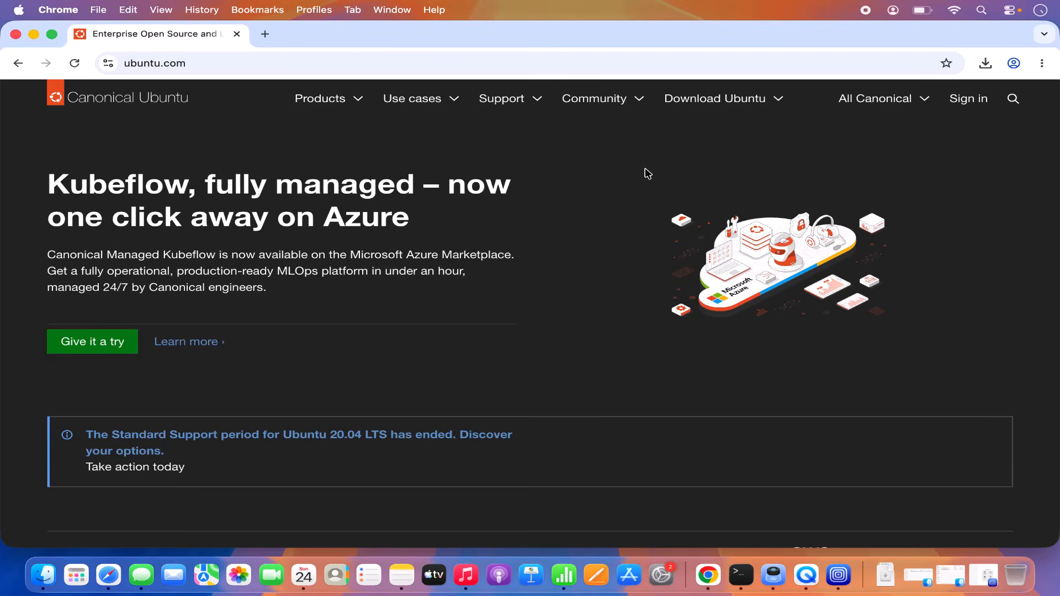
click(715, 102)
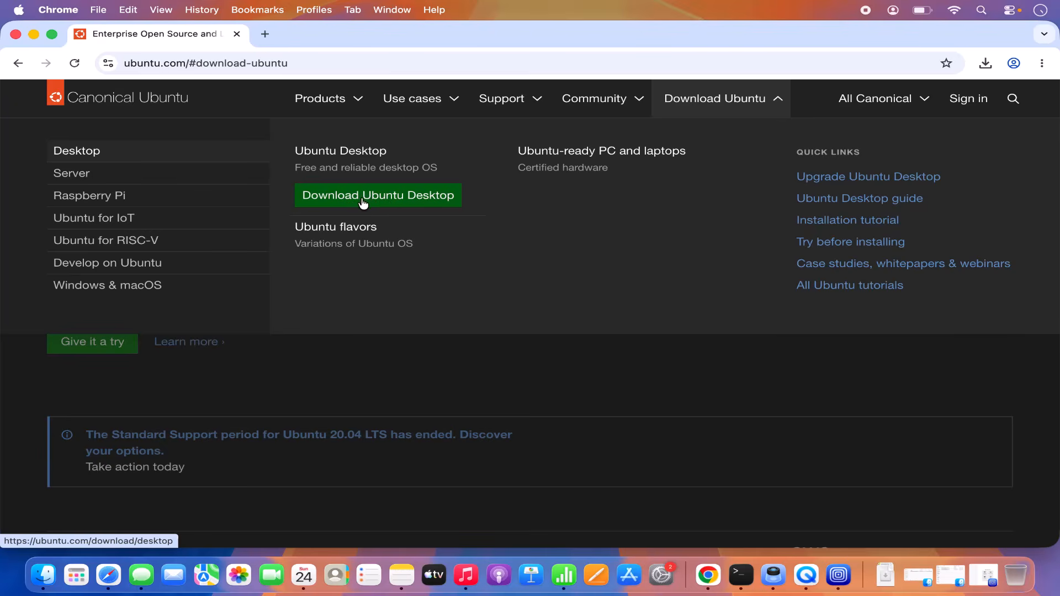
click(390, 203)
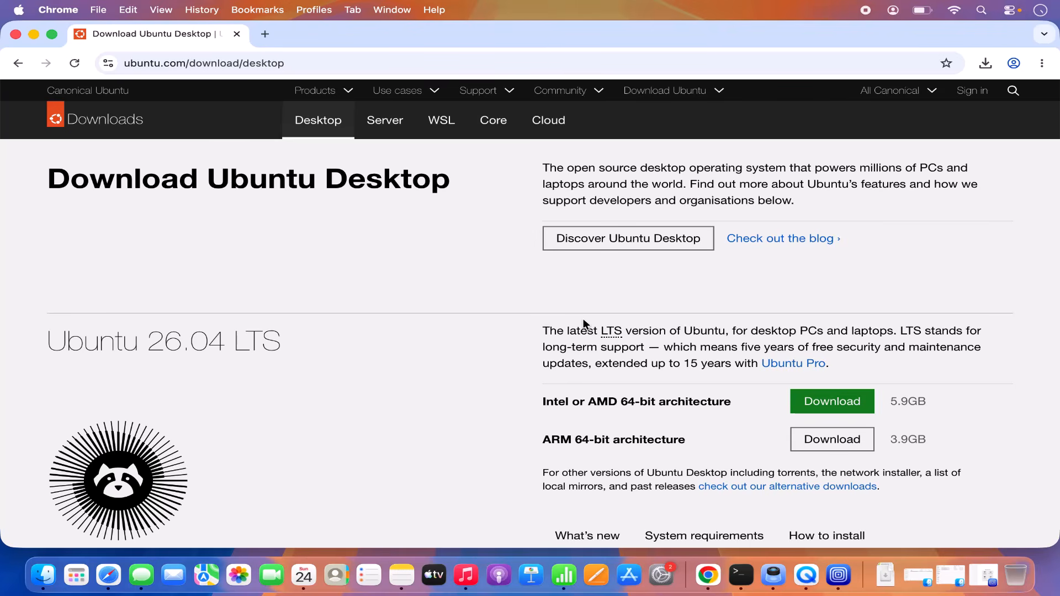
scroll(584, 323, down, 3)
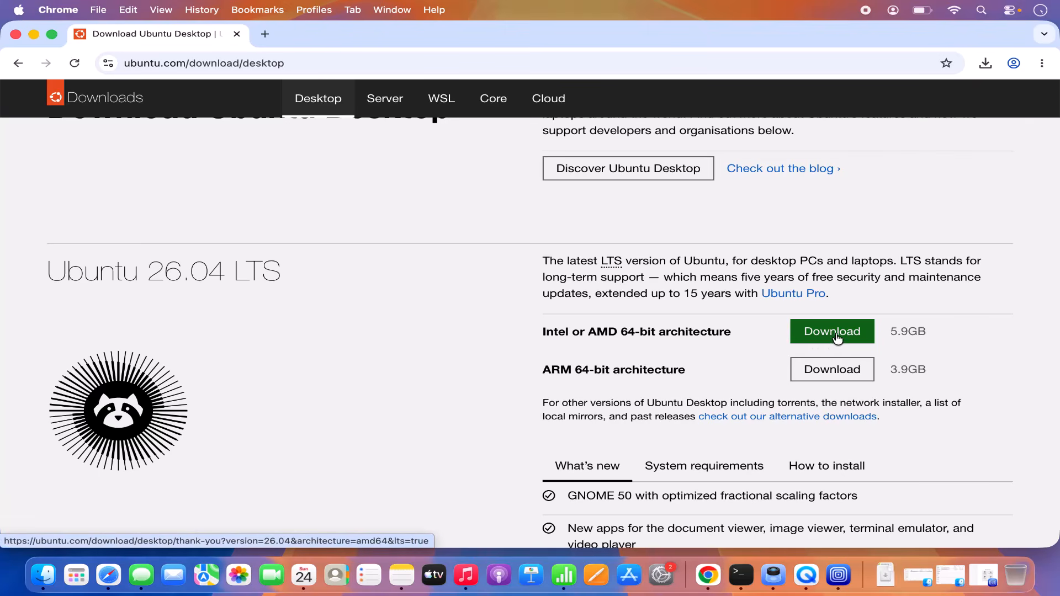
click(826, 378)
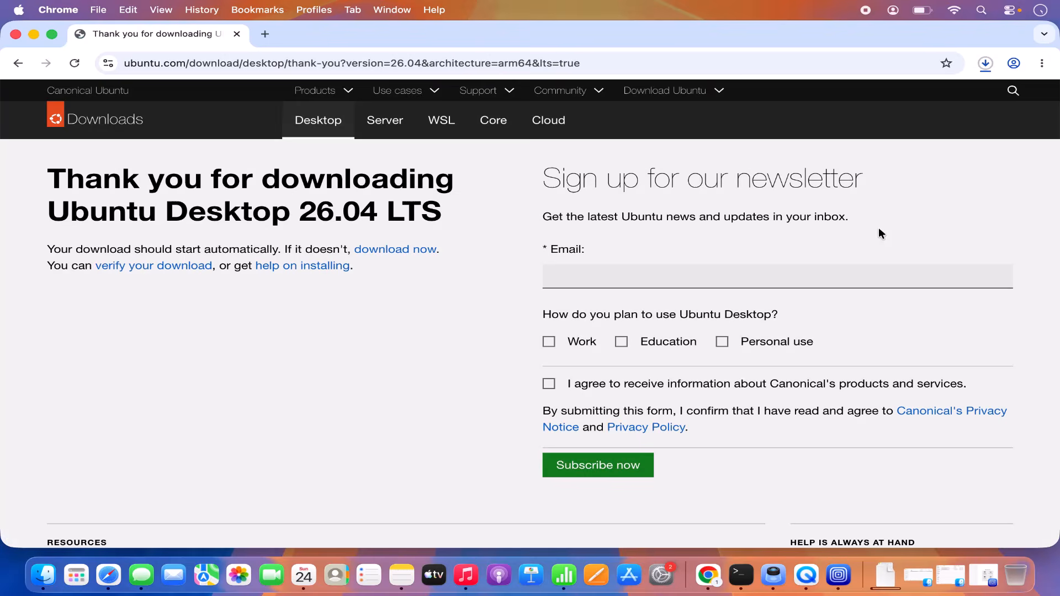
- Cancel the running download of ubuntu-26.04-desktop-arm64.iso
click(987, 64)
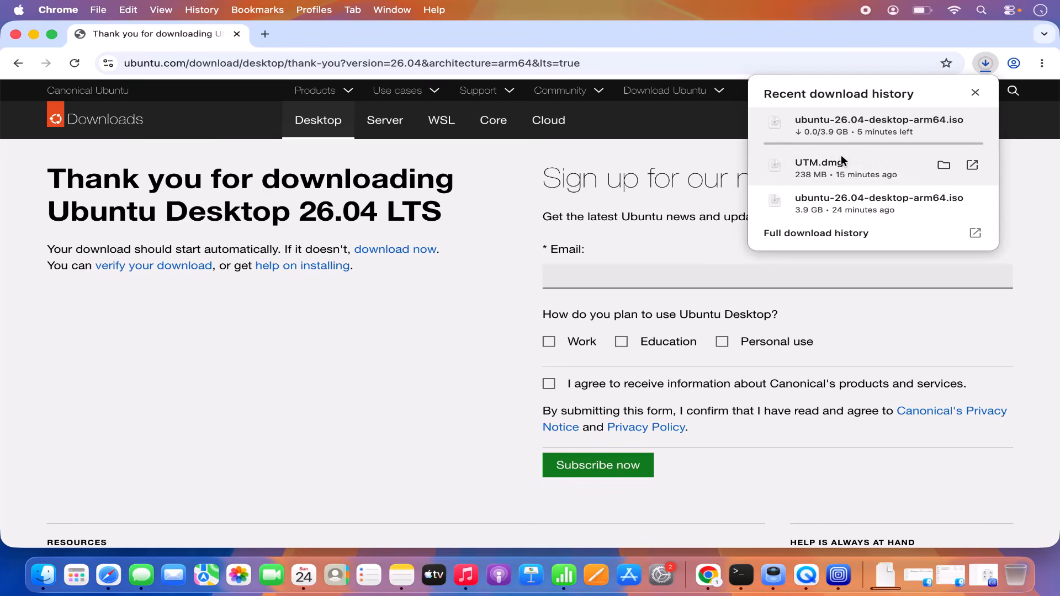
mouse_move(807, 214)
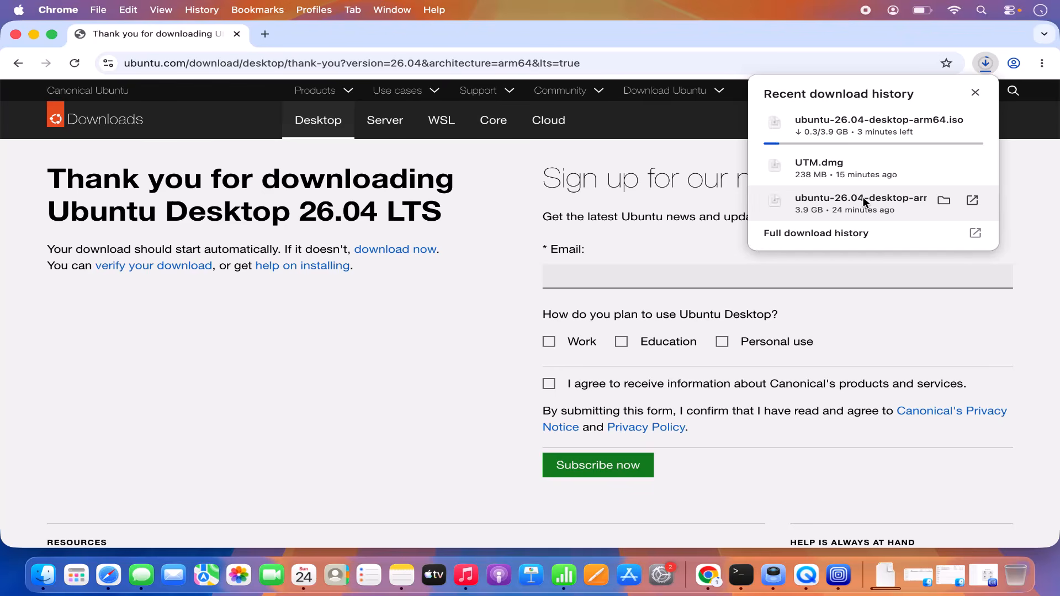
mouse_move(915, 122)
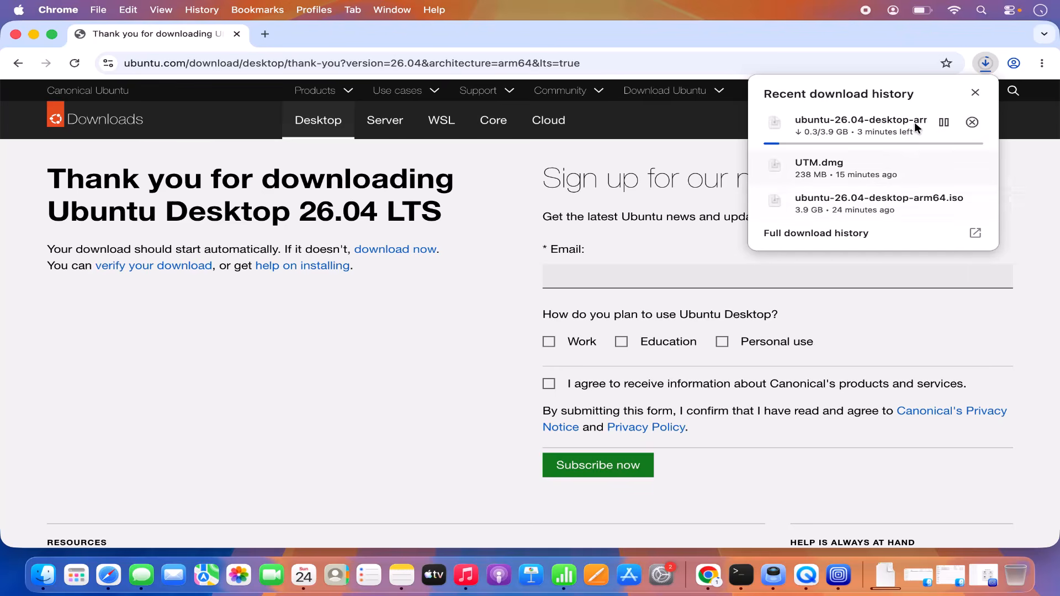
click(971, 124)
- Show the previously downloaded Ubuntu ISO in its folder, then minimize the Chrome and Finder windows
click(972, 203)
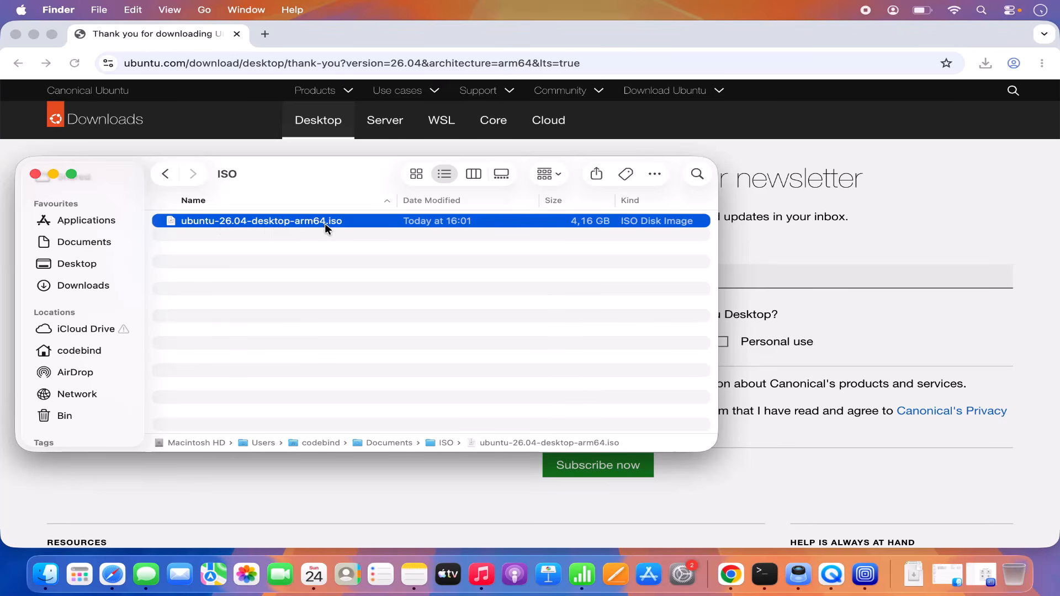
click(31, 33)
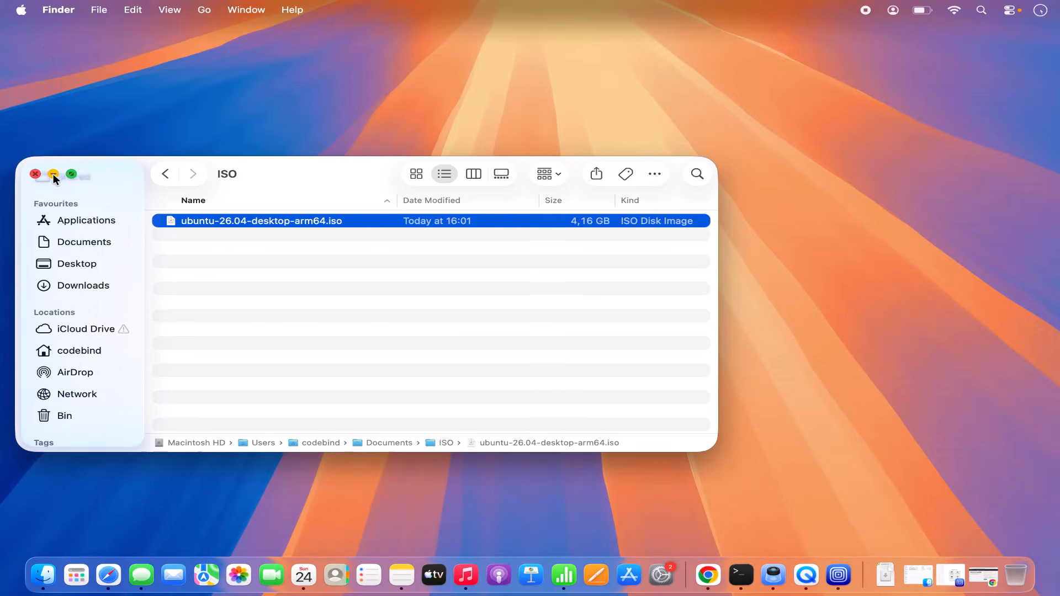
click(53, 174)
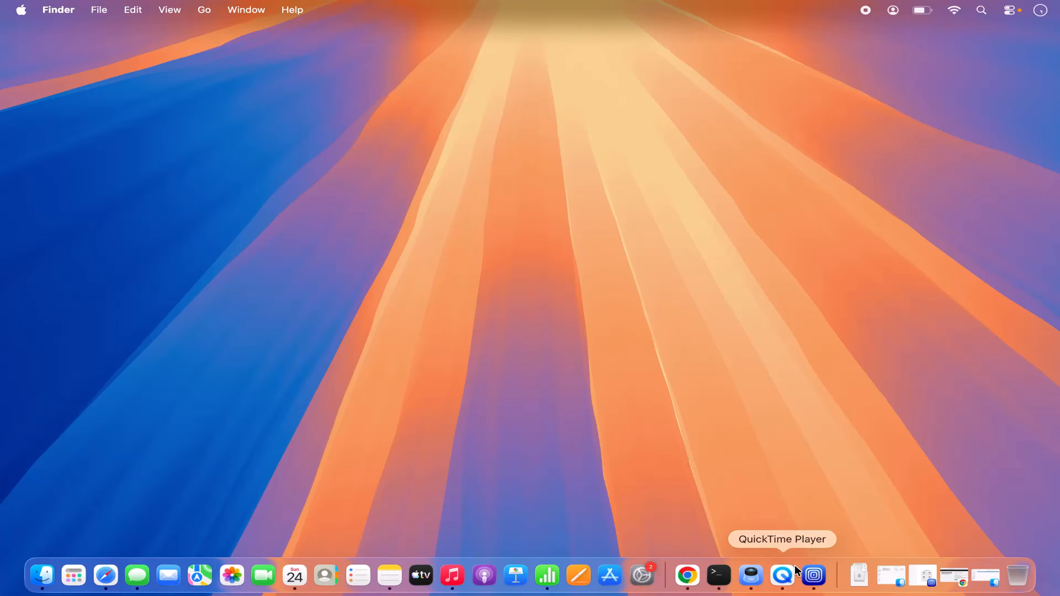
- Switch to UTM and start a new virtual machine with Virtualize and Linux as the operating system
click(813, 576)
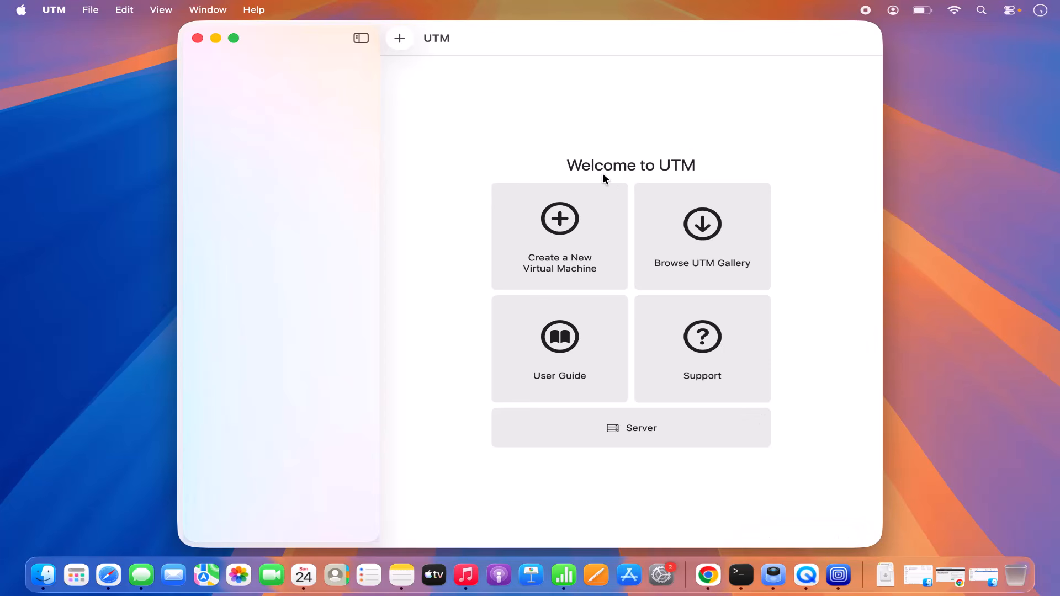
click(561, 227)
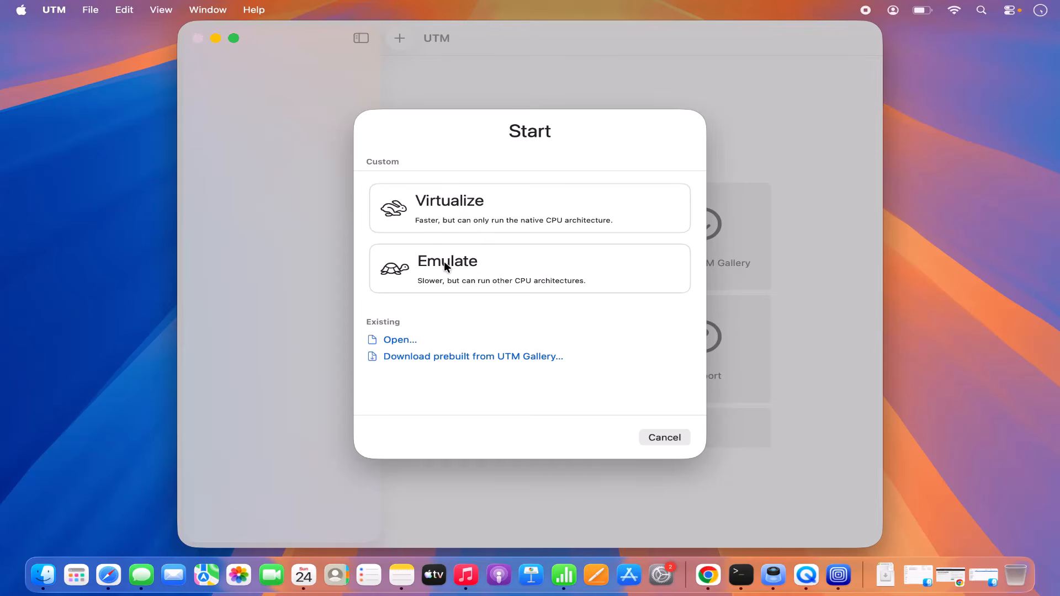
click(466, 207)
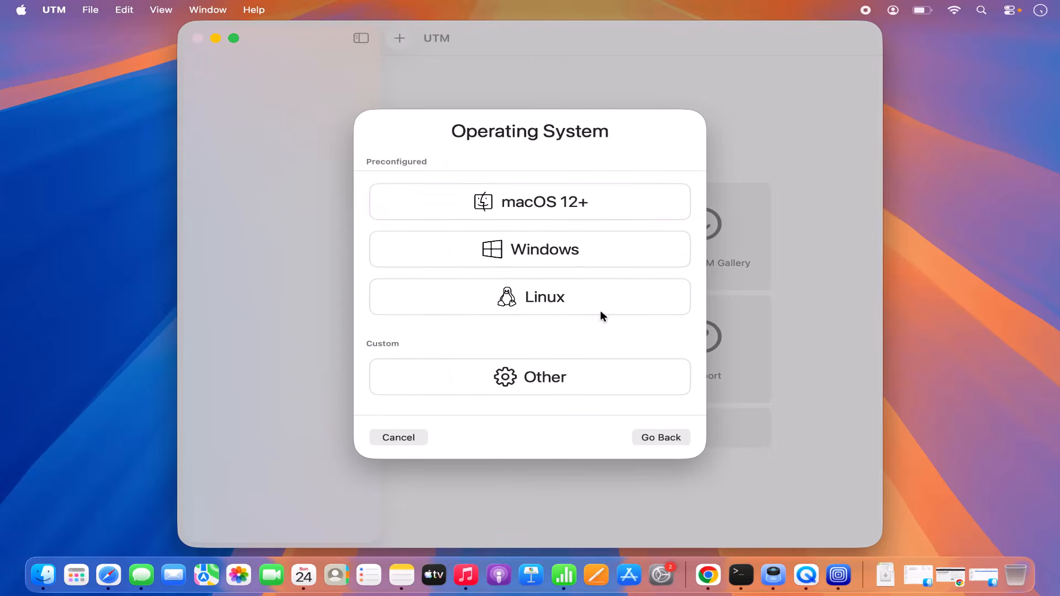
click(520, 301)
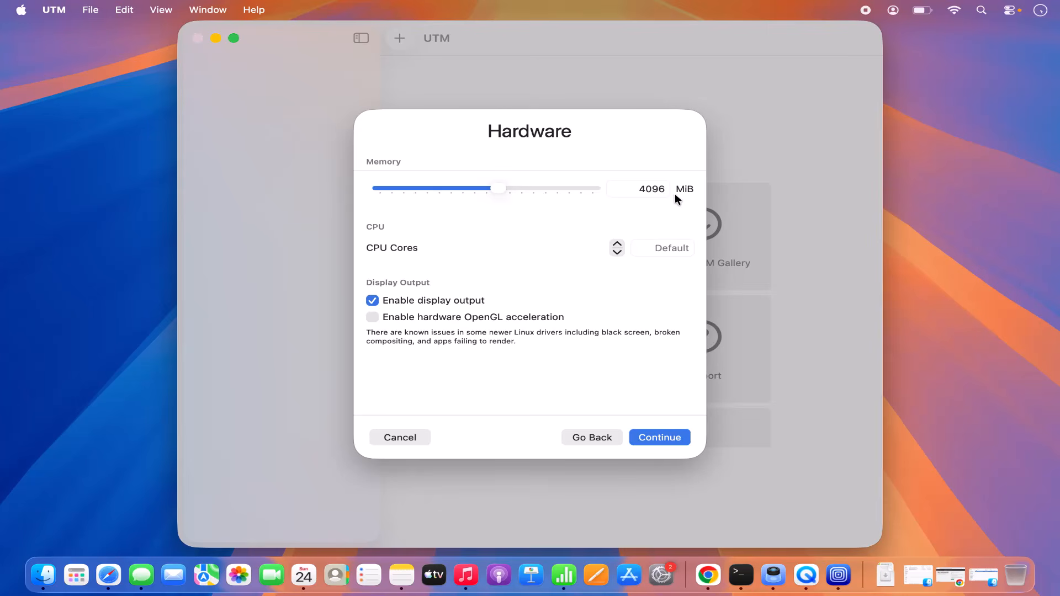
- Set the virtual machine's hardware to 8192 MiB of memory and 8 CPU cores, with hardware OpenGL acceleration enabled
drag(501, 184, 529, 189)
click(617, 245)
click(617, 245)
click(618, 244)
click(617, 244)
click(617, 244)
click(618, 244)
click(618, 243)
click(372, 317)
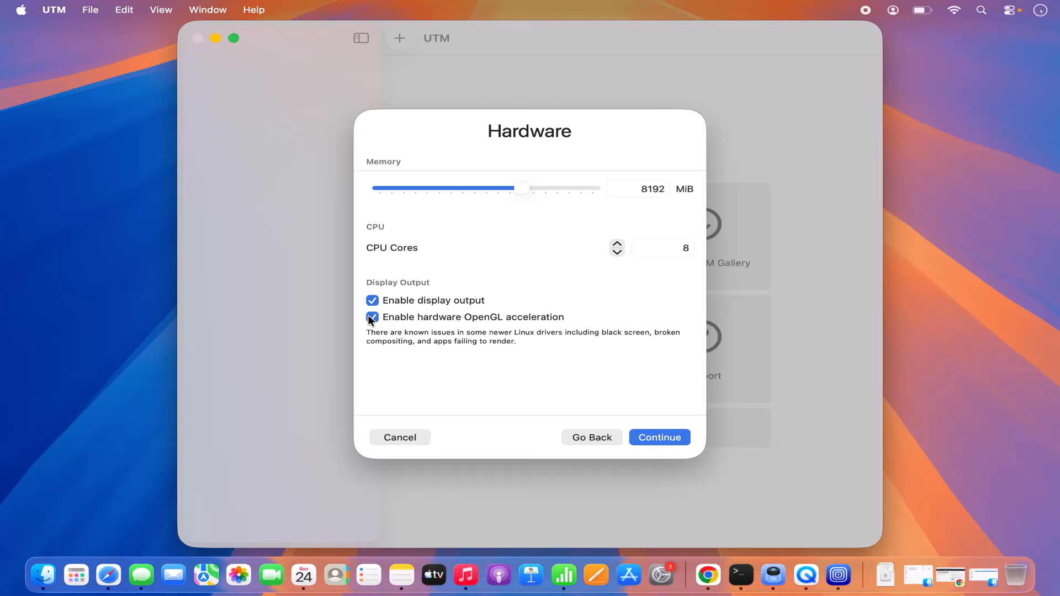
click(649, 433)
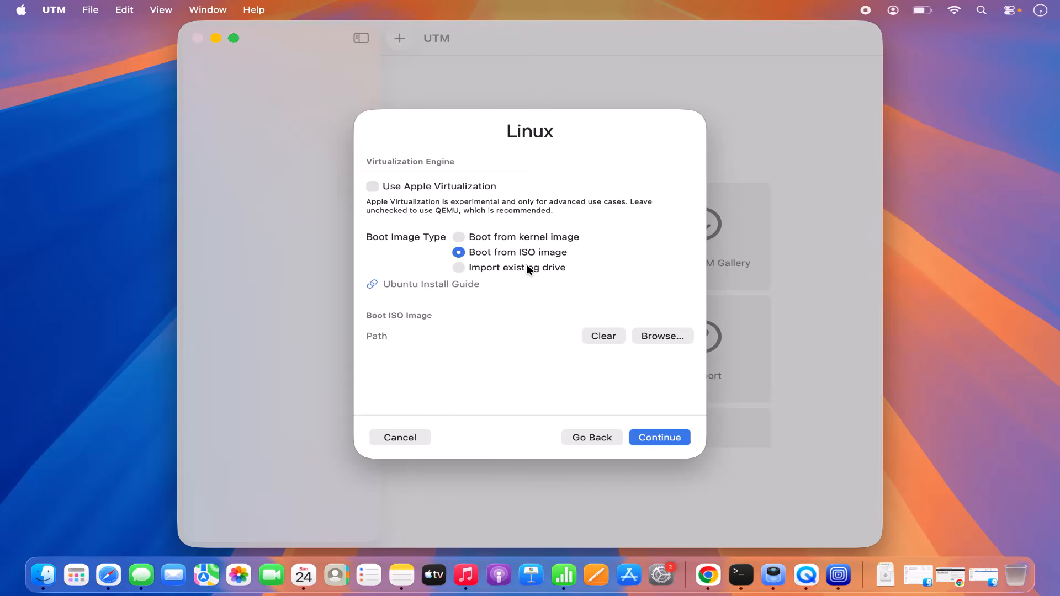
- Use ubuntu-26.04-desktop-arm64.iso from the ISO folder as the virtual machine's boot image
click(661, 336)
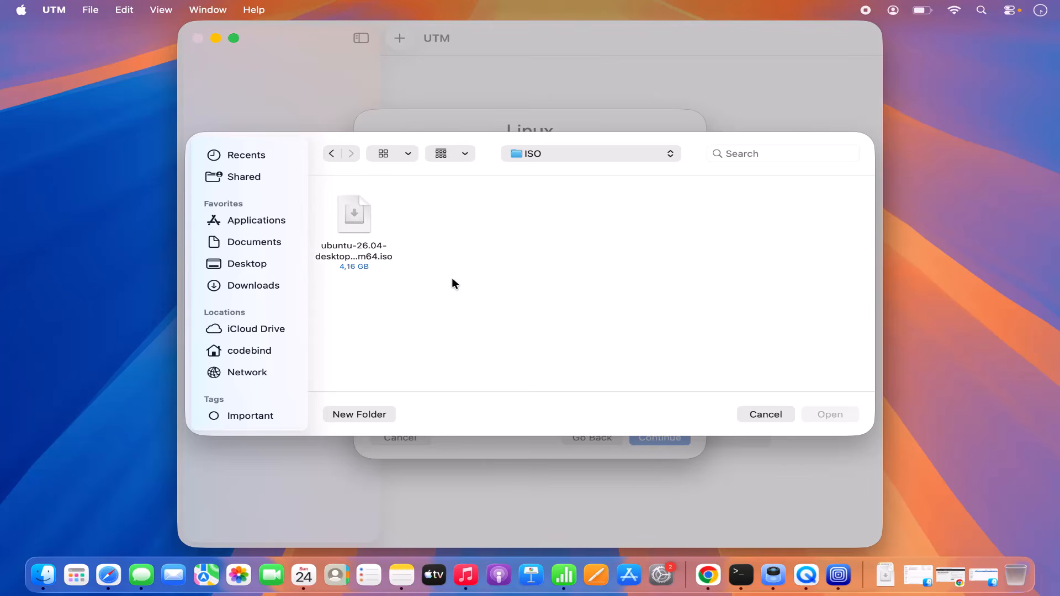
click(362, 227)
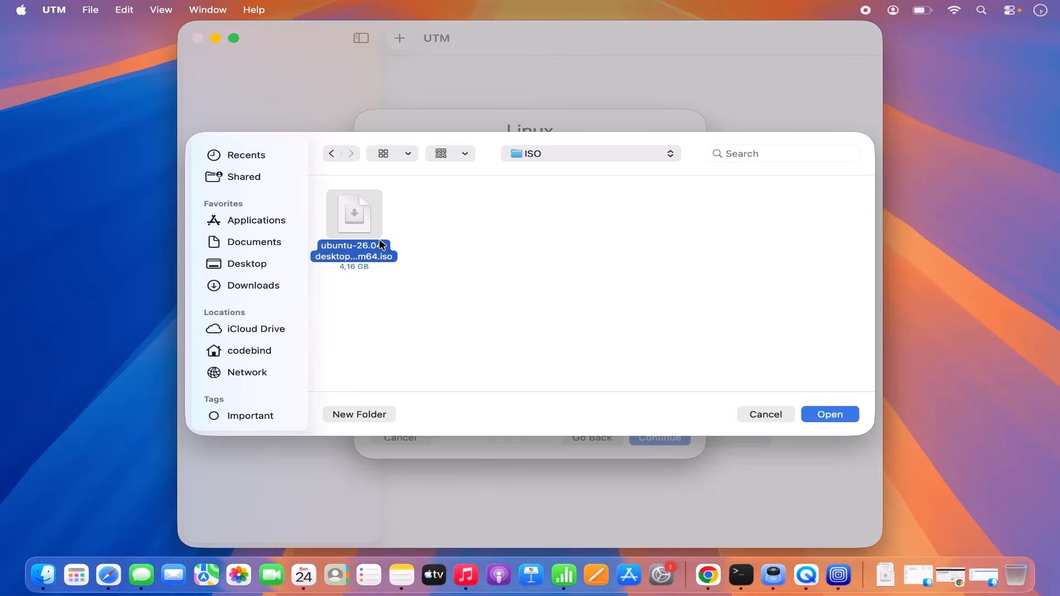
click(830, 415)
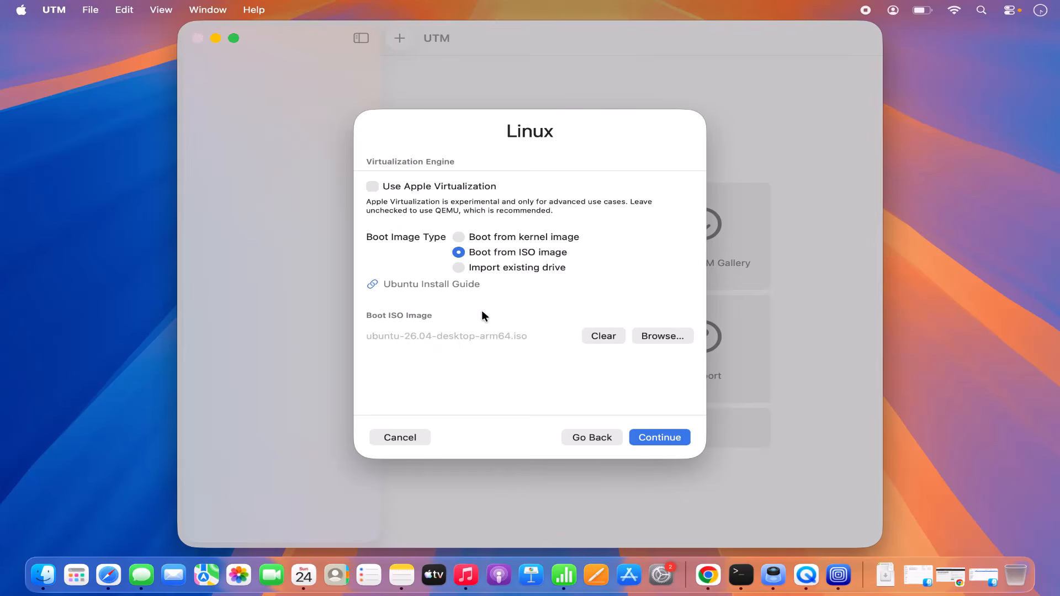
click(651, 437)
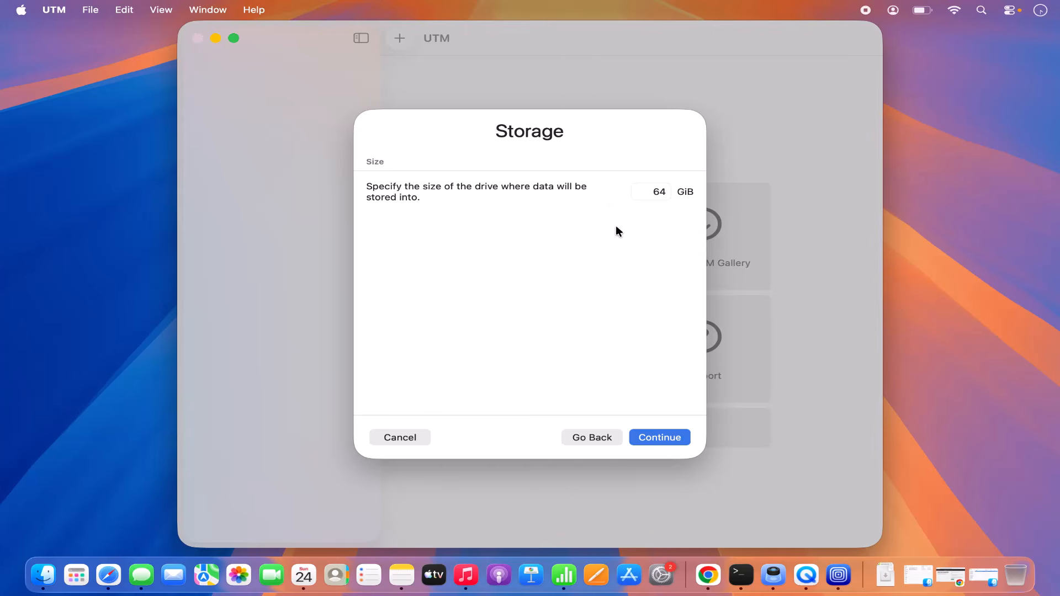
- Accept 64 GiB of storage and set the ISO folder as the virtual machine's shared directory
click(646, 437)
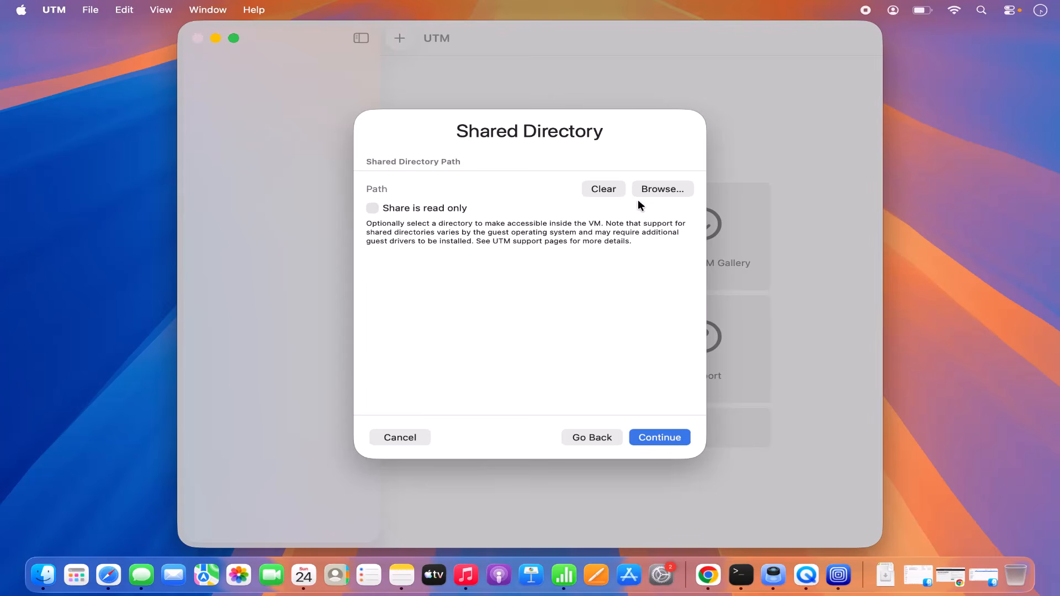
click(658, 191)
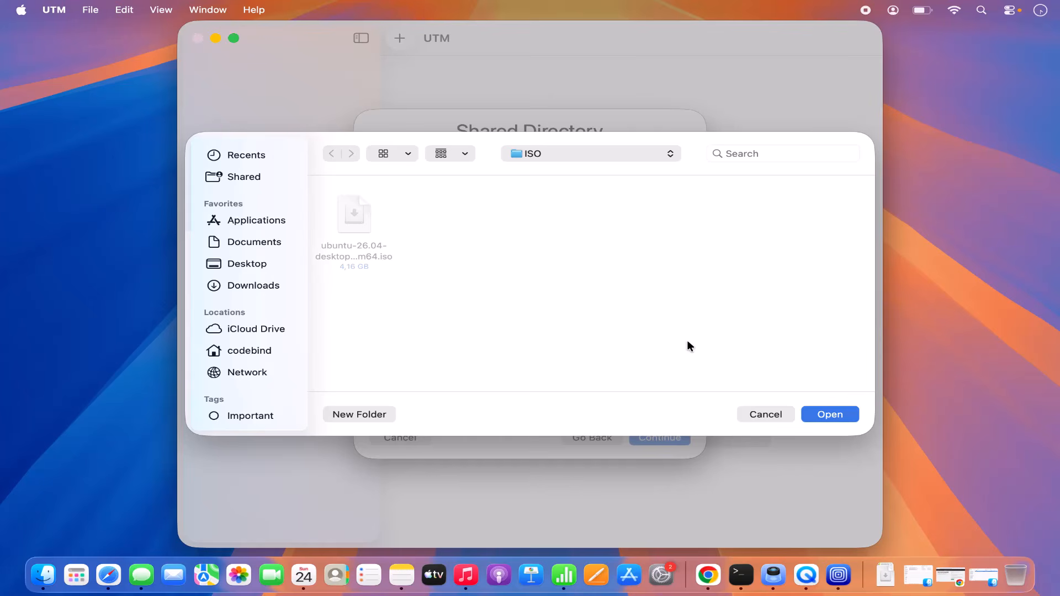
click(818, 418)
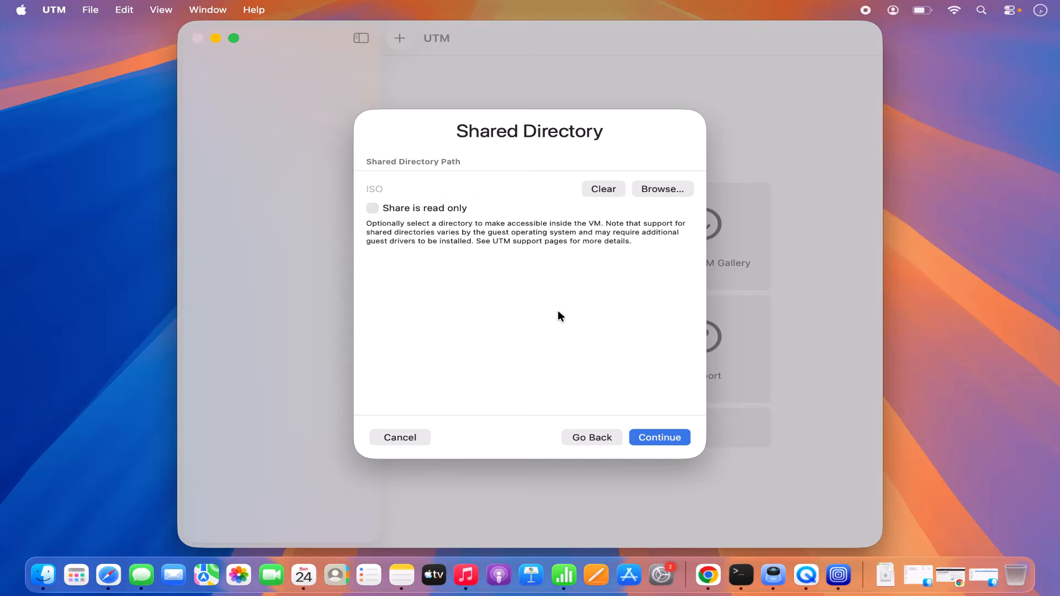
click(654, 437)
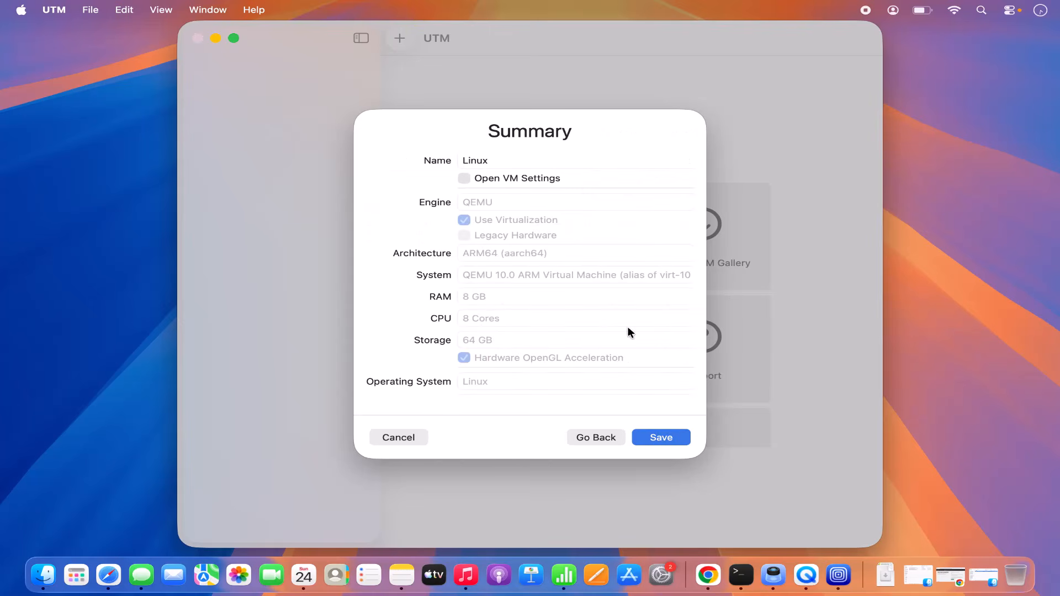
- Name the virtual machine Ubuntu 26.04 LTS and save it with the Open VM Settings option enabled
scroll(537, 298, down, 6)
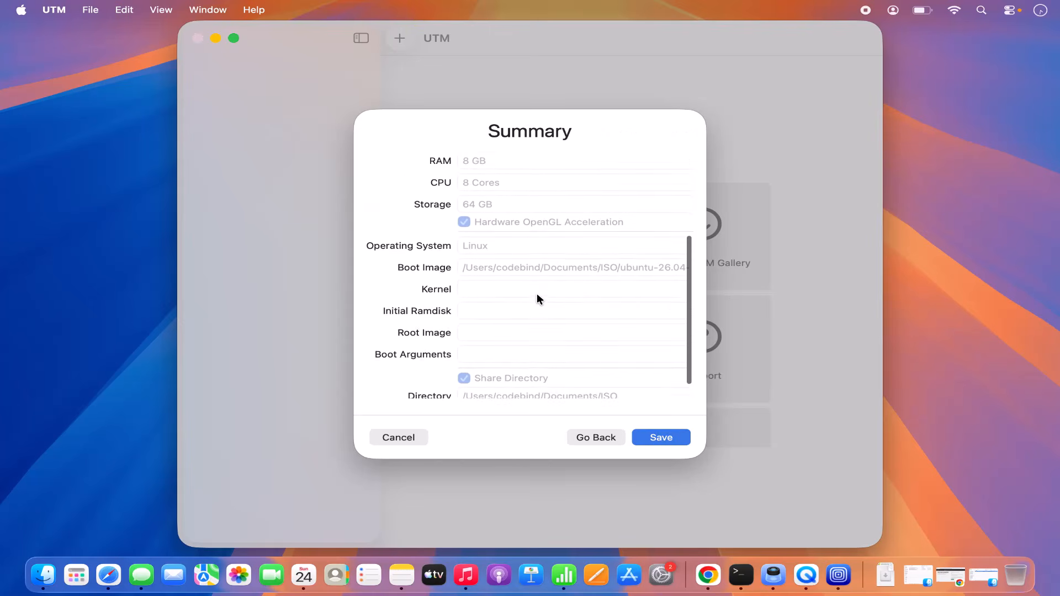
scroll(537, 299, up, 3)
scroll(537, 293, up, 3)
scroll(537, 293, down, 5)
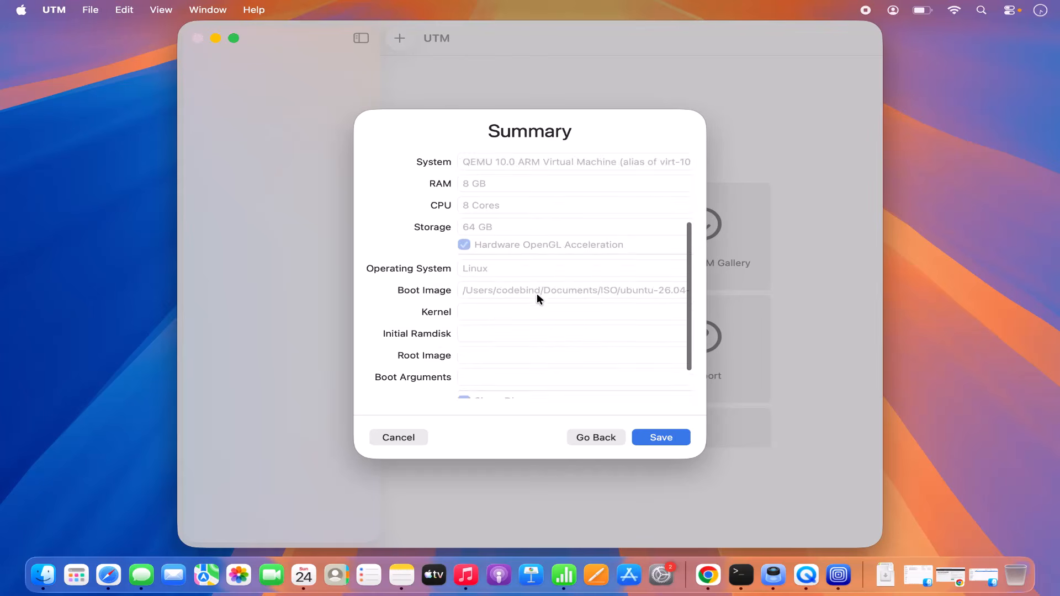
scroll(537, 293, up, 5)
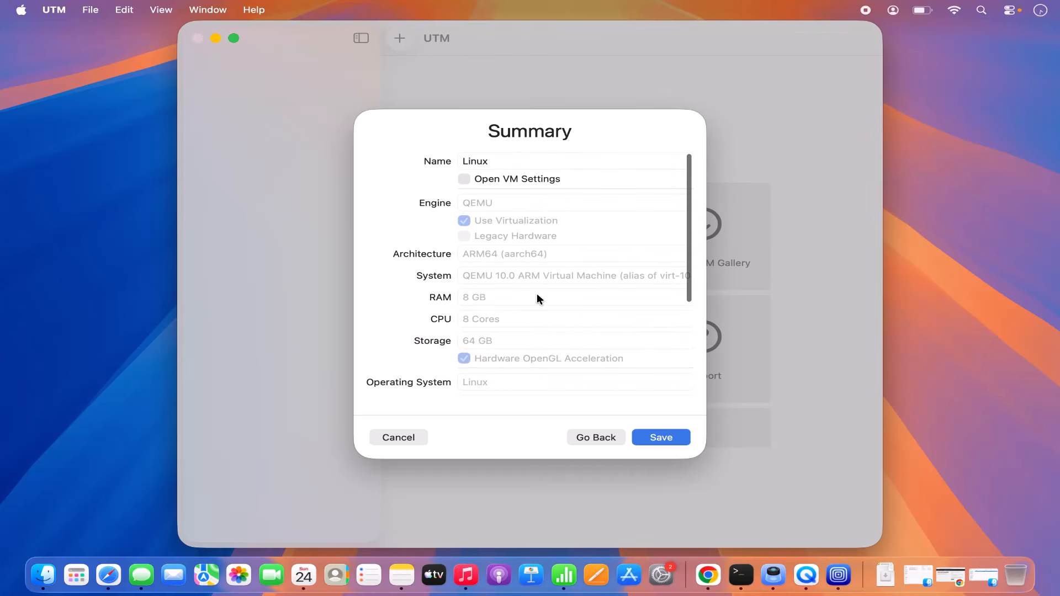
click(476, 161)
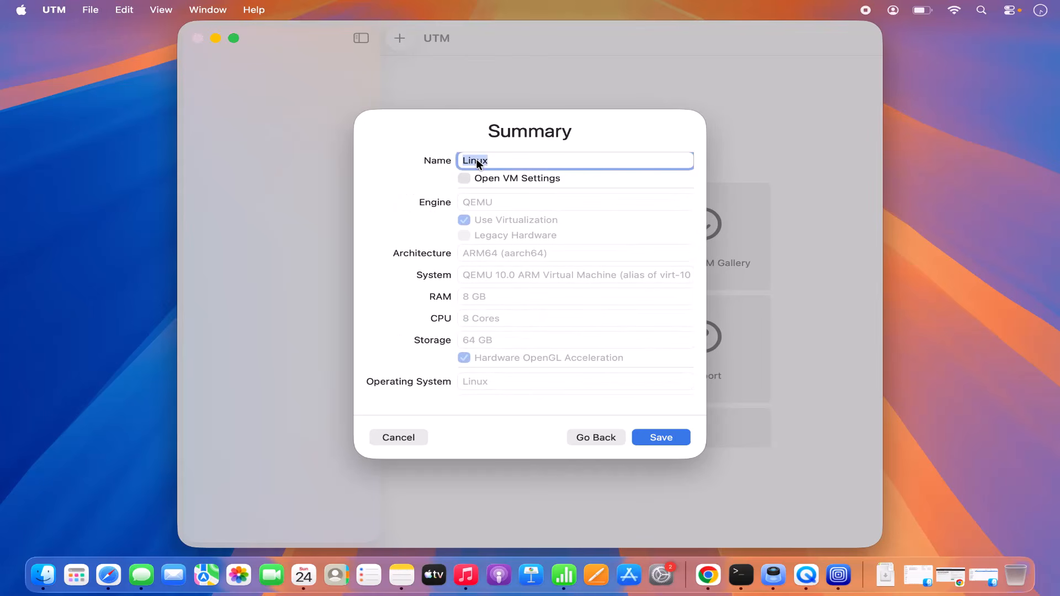
key(BackSpace)
text(Ubuntu 26.04 LTS)
click(464, 179)
click(659, 439)
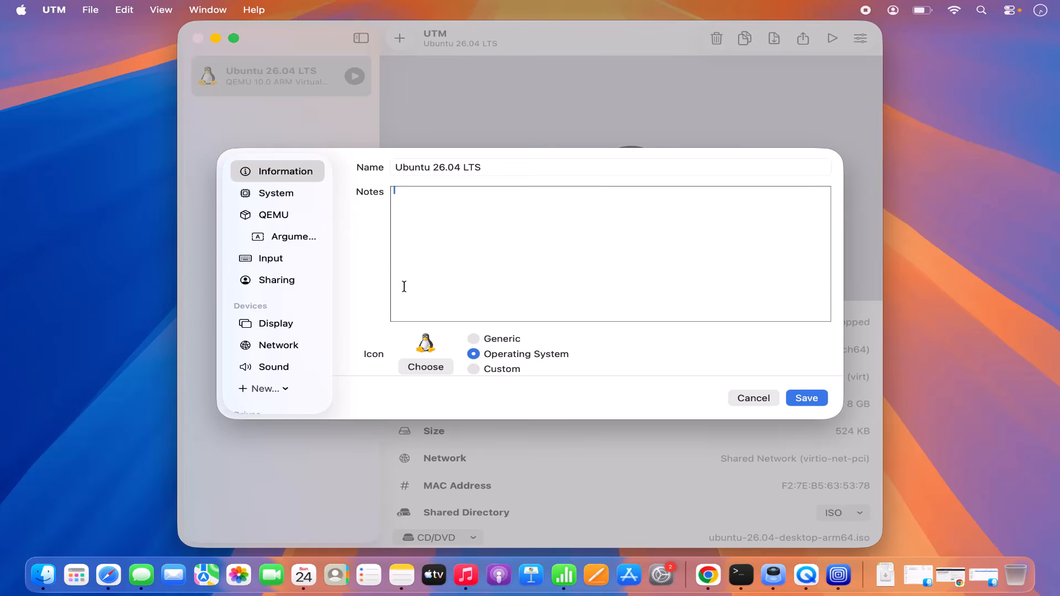
- Review the virtual machine's System and Input settings and its device and drive list, and save the settings
click(287, 195)
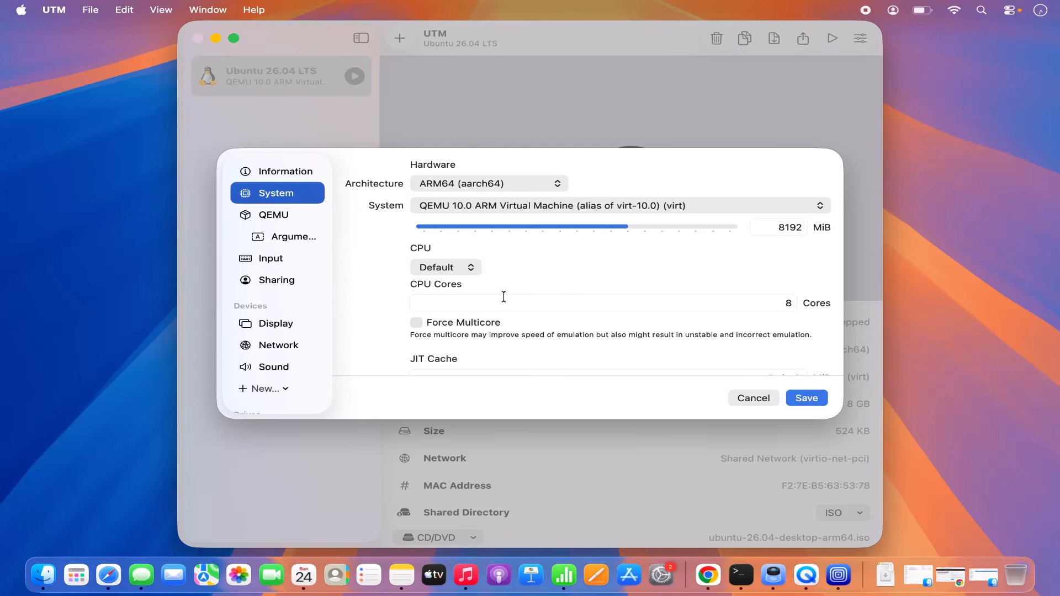
scroll(504, 301, down, 2)
scroll(504, 301, up, 2)
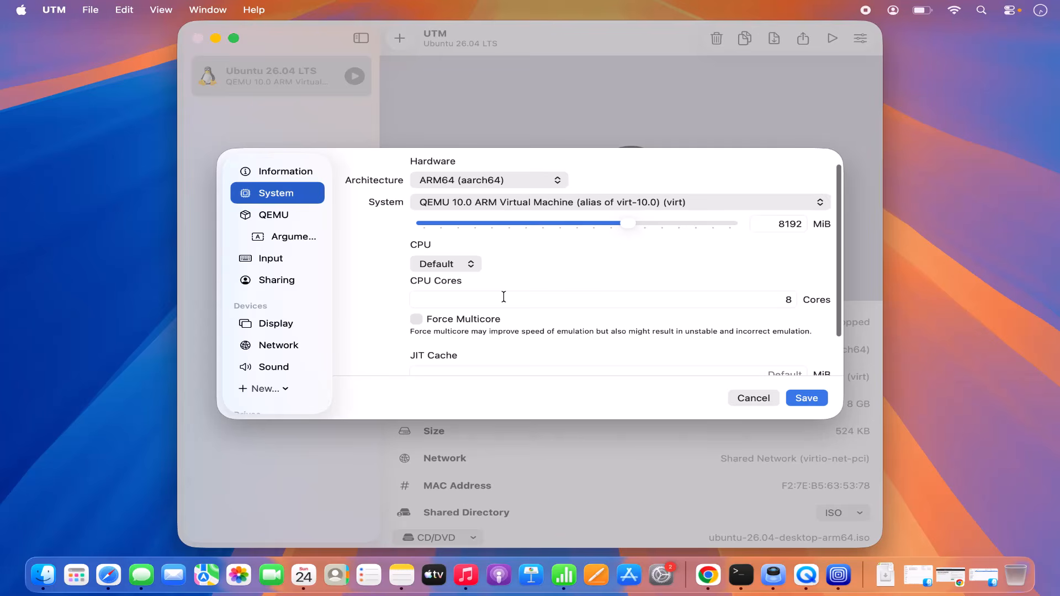
click(279, 257)
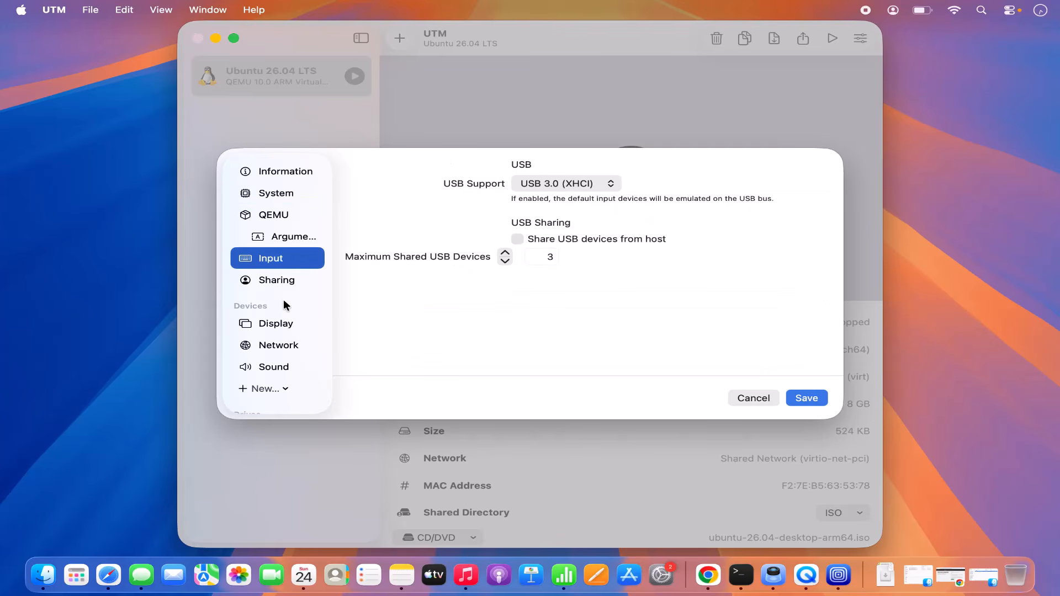
scroll(285, 306, down, 3)
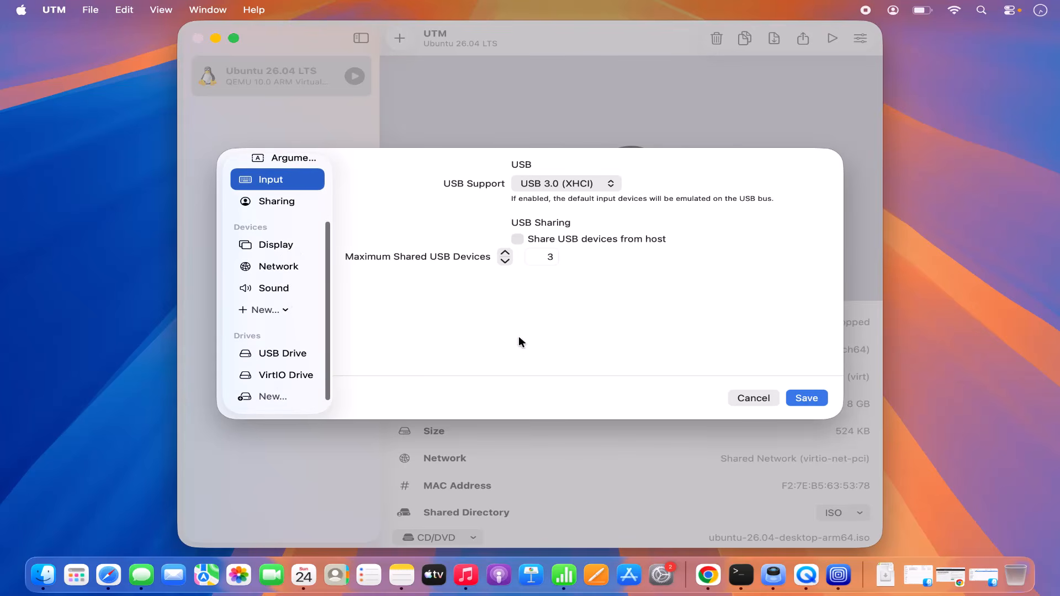
click(802, 400)
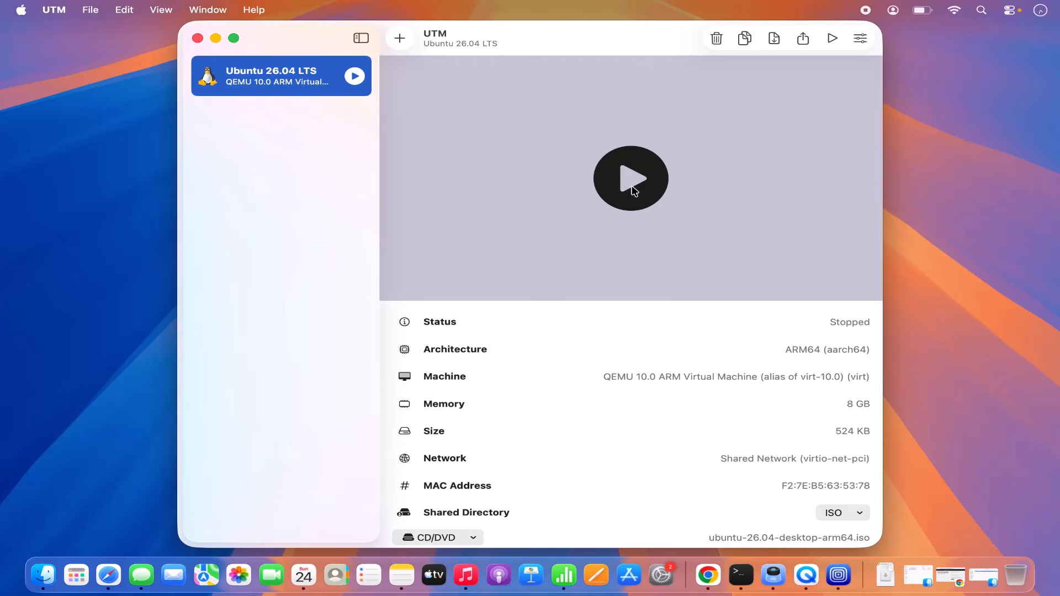
- Start the Ubuntu 26.04 LTS virtual machine and boot the Try or Install Ubuntu entry
click(832, 38)
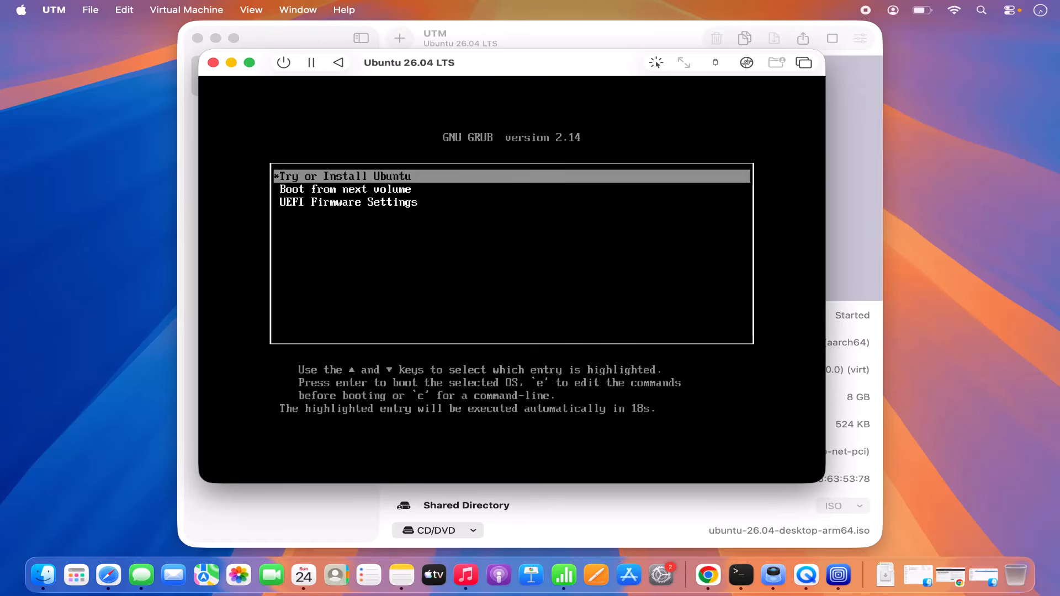
key(Up)
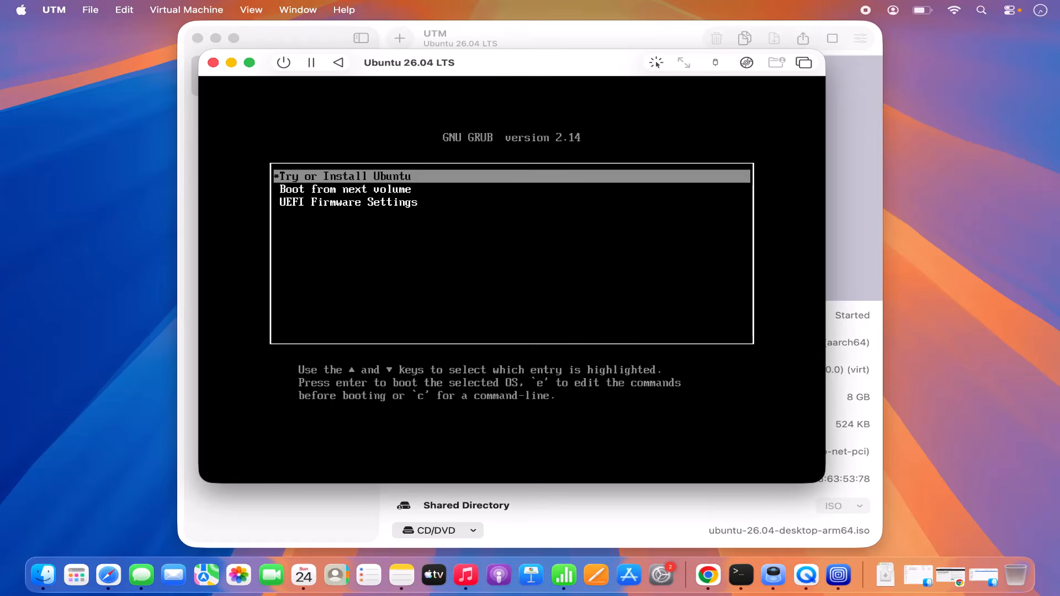
key(Down)
key(Down)
key(Up)
key(Up)
key(Down)
key(Down)
key(Up)
key(Up)
key(Return)
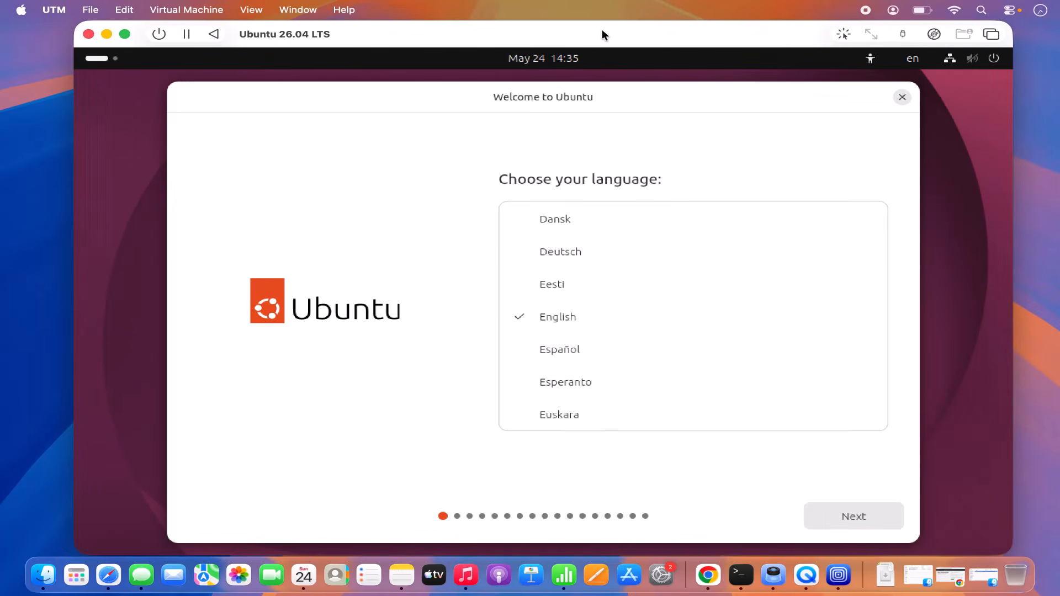
- Accept English as the installer language and leave the accessibility options at their defaults
drag(581, 31, 538, 31)
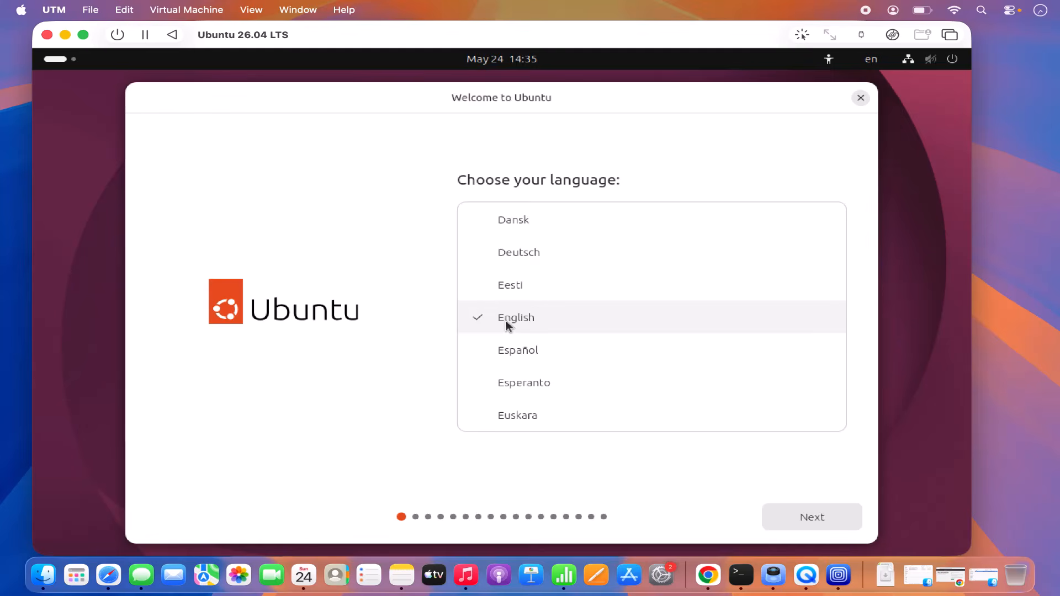
click(793, 518)
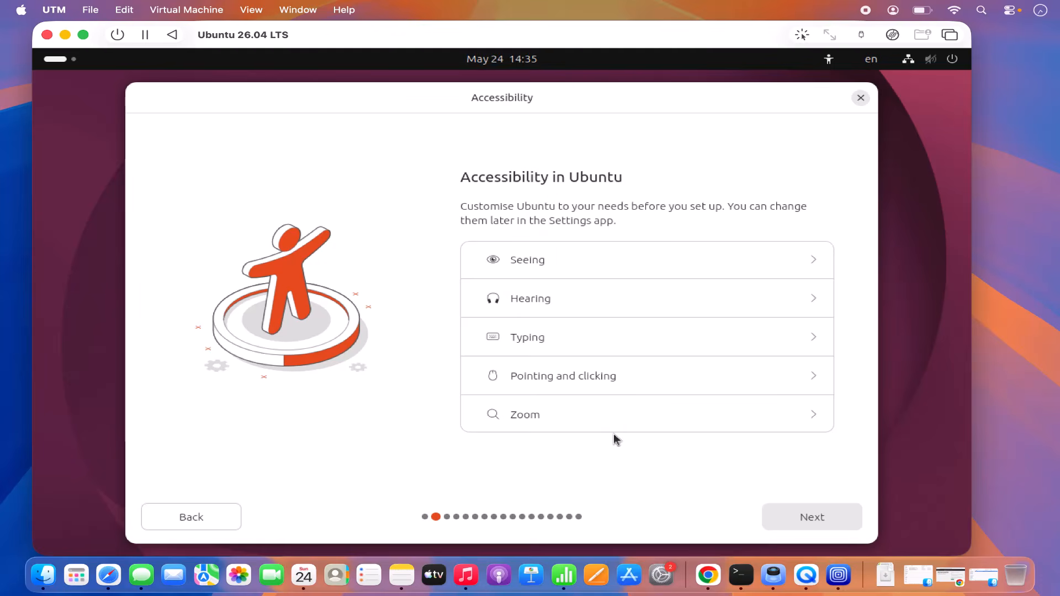
click(787, 519)
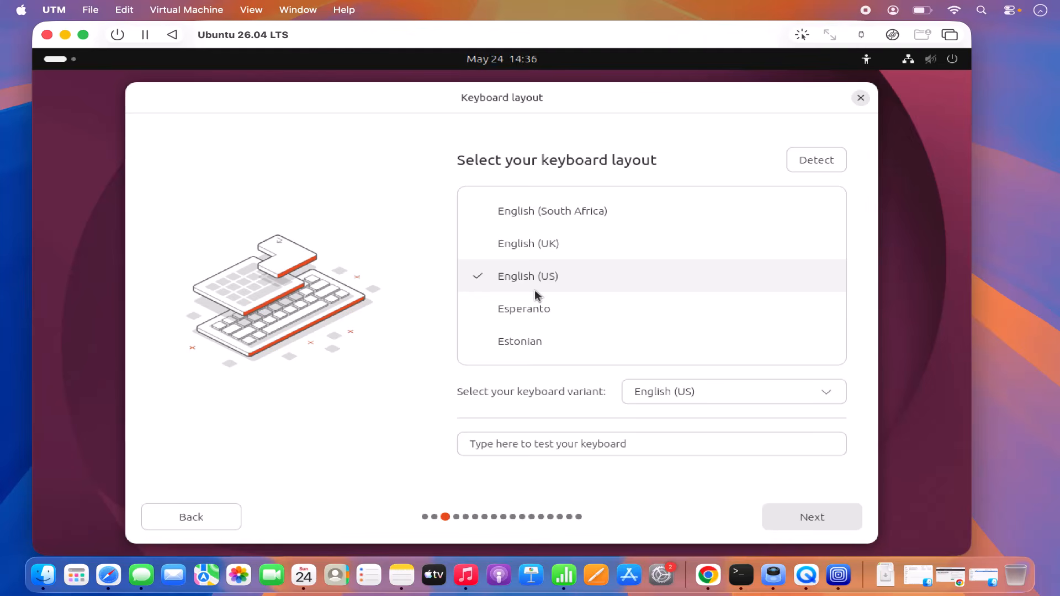
- Set the keyboard layout to German with the German variant
scroll(535, 295, up, 9)
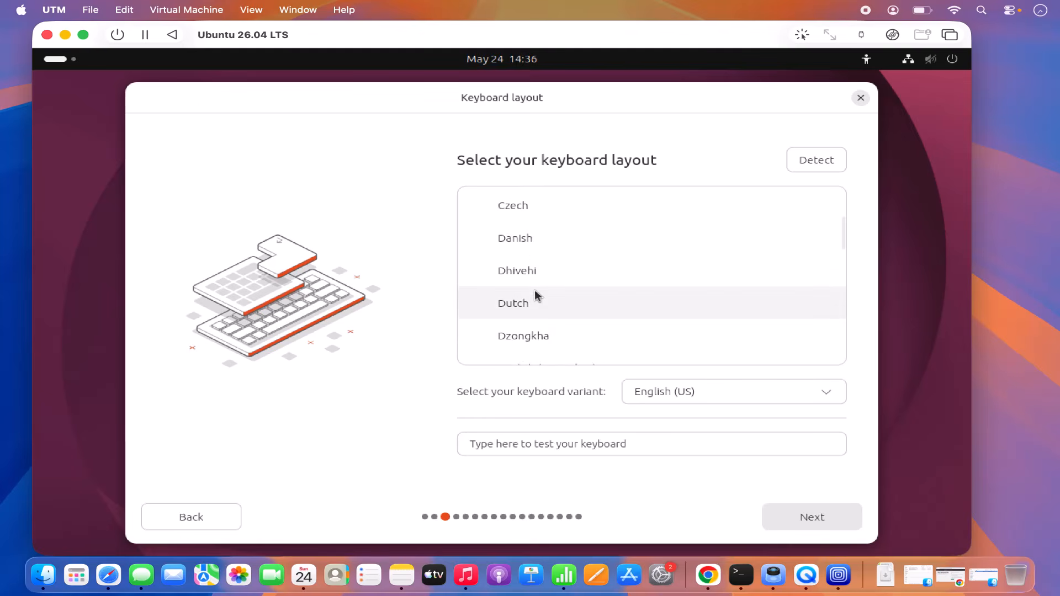
scroll(535, 295, up, 2)
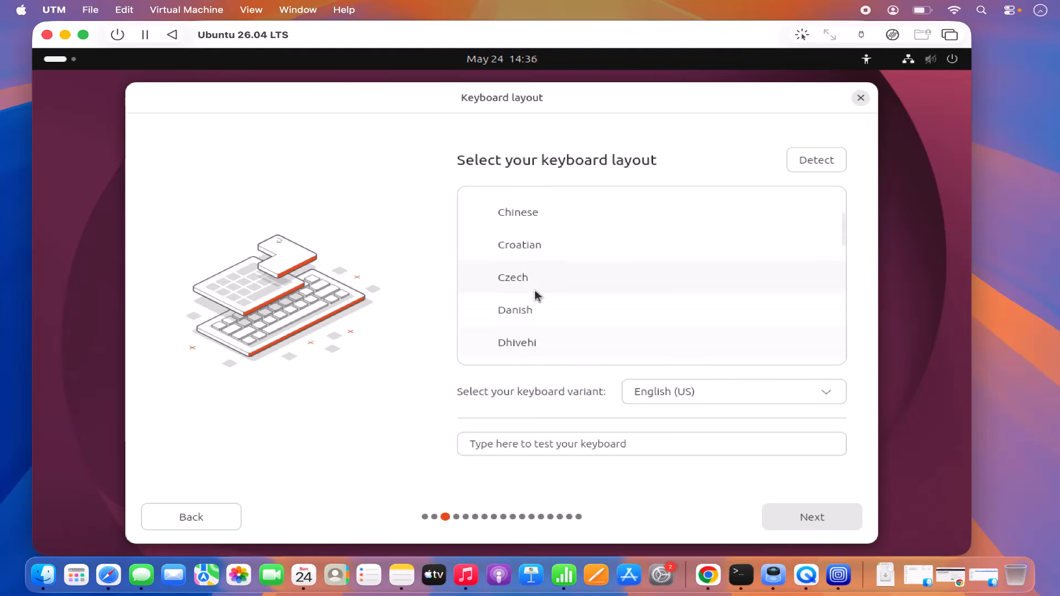
scroll(536, 295, up, 8)
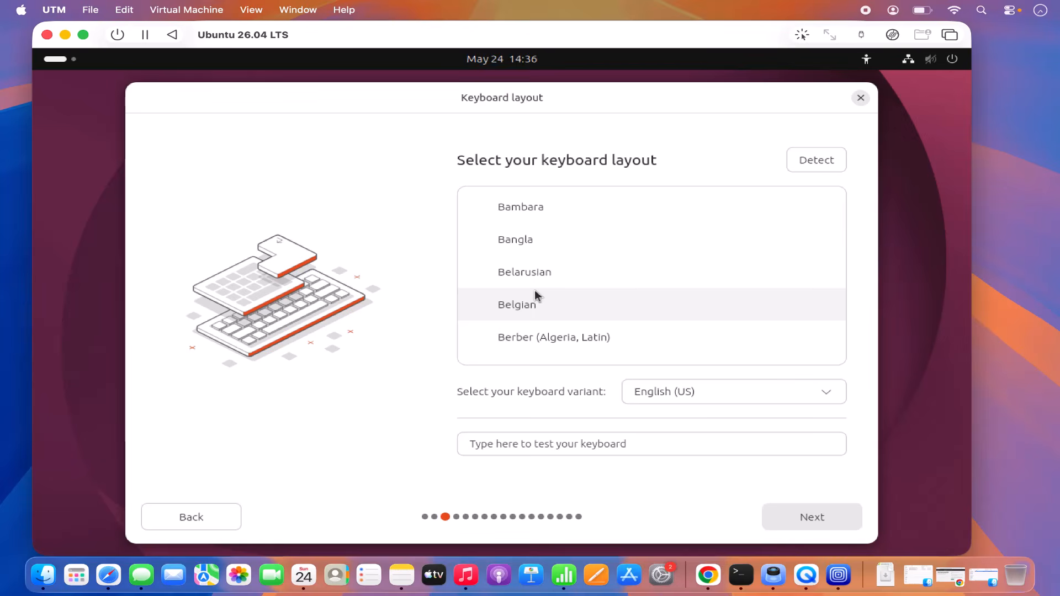
scroll(536, 295, down, 20)
click(513, 313)
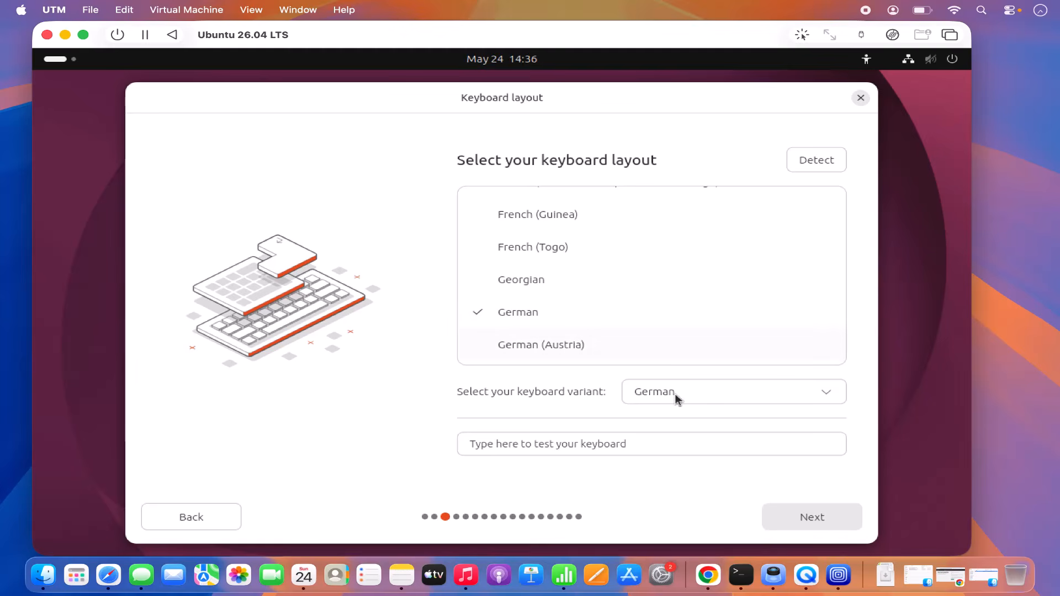
click(799, 518)
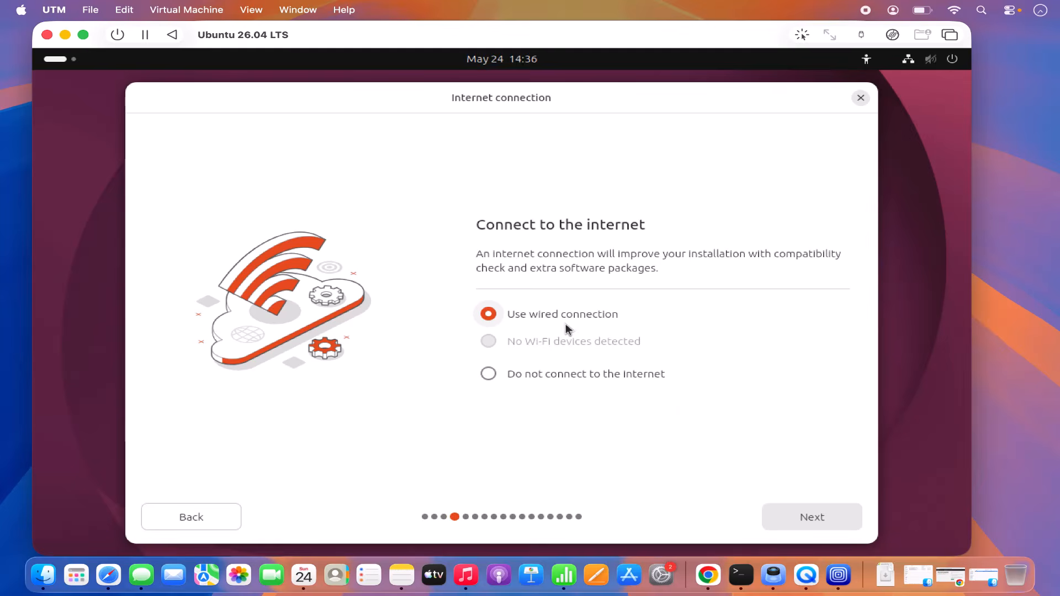
- Use the wired connection and choose to install Ubuntu with the interactive installation
click(787, 522)
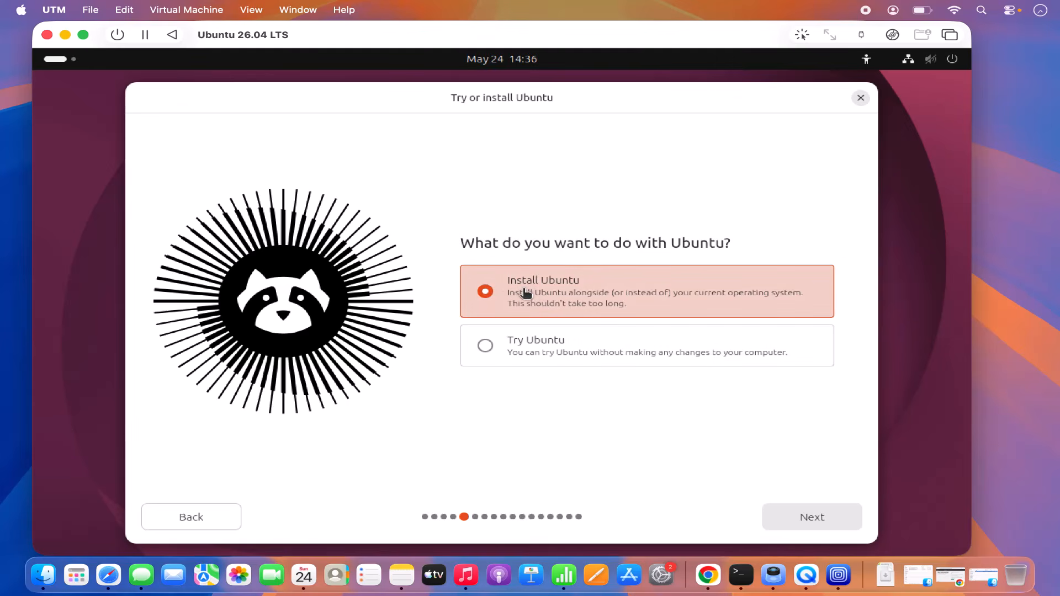
click(795, 515)
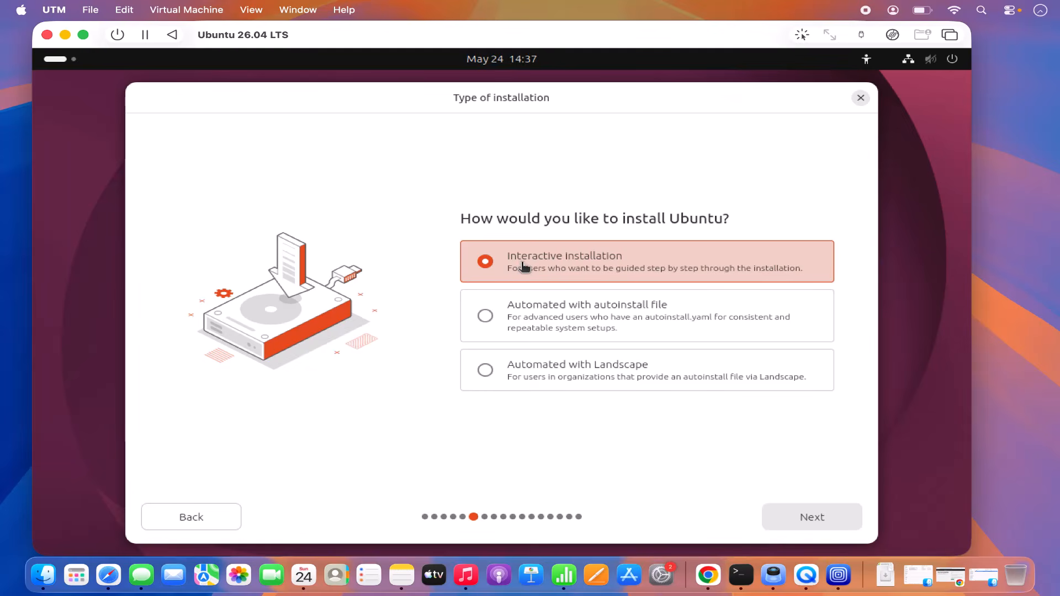
click(822, 528)
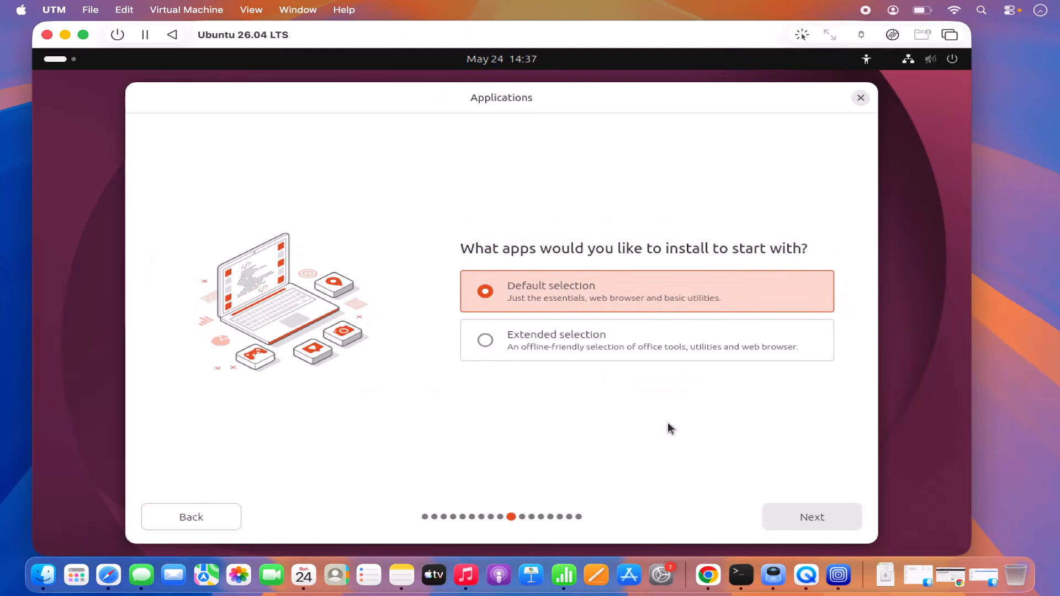
- Accept the default app selection with third-party software and additional media formats, and choose Erase disk and install Ubuntu
click(790, 516)
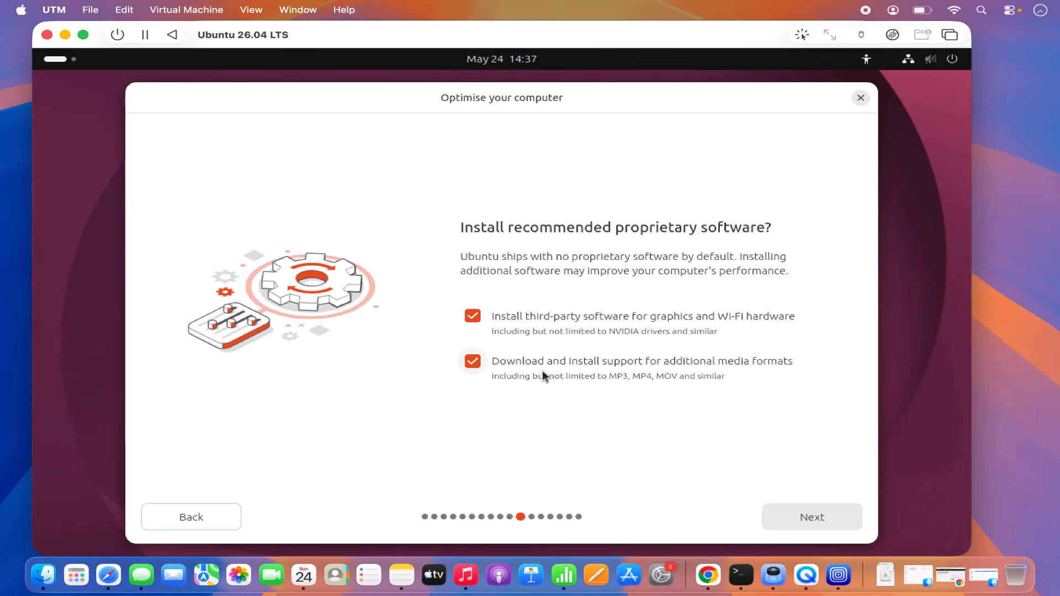
click(812, 522)
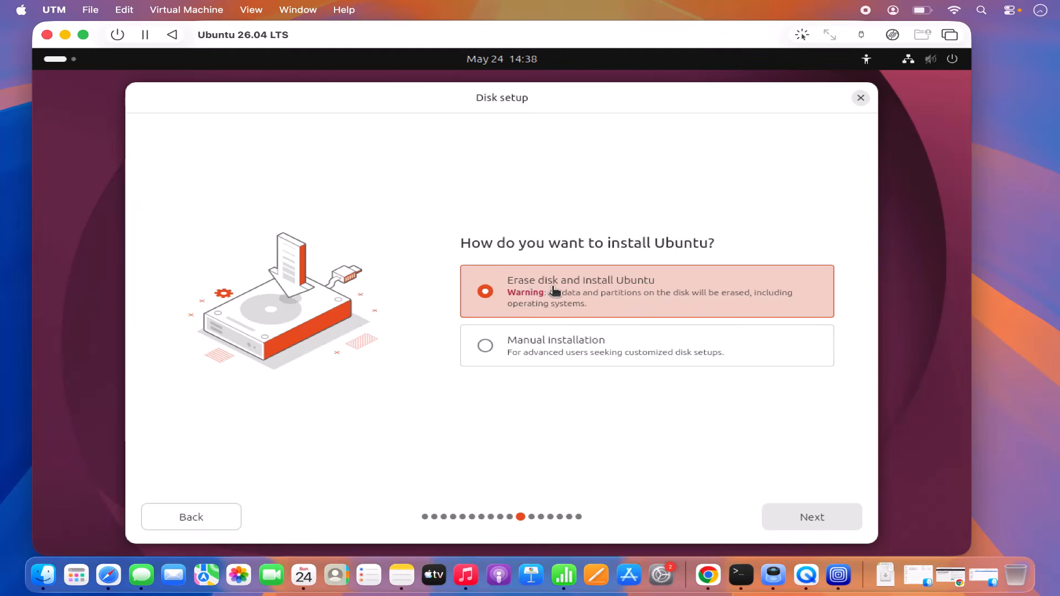
click(804, 522)
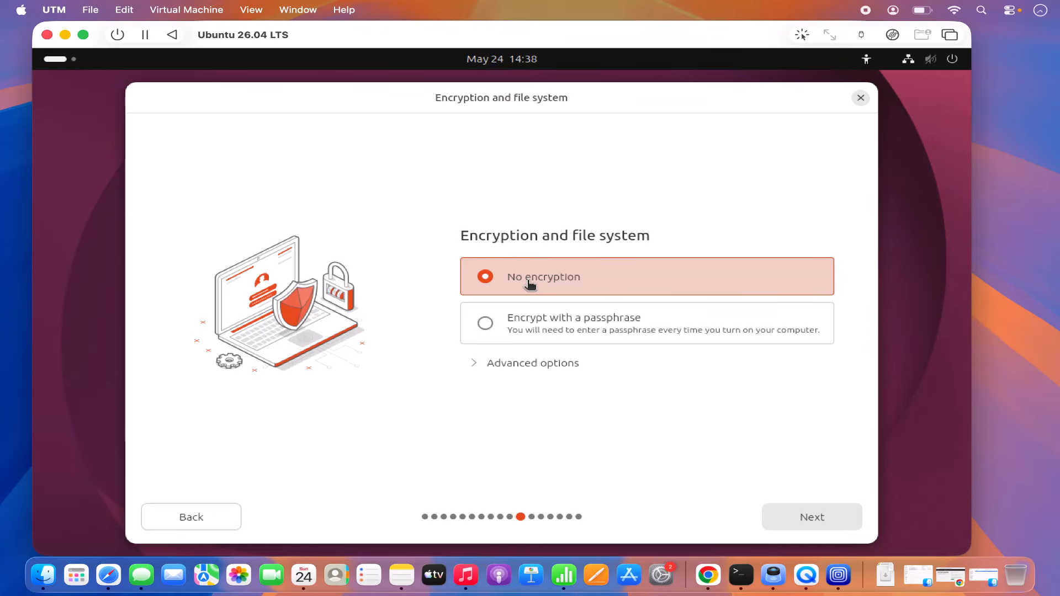
- Leave the disk unencrypted and enter codebind as the name for the new account
click(801, 520)
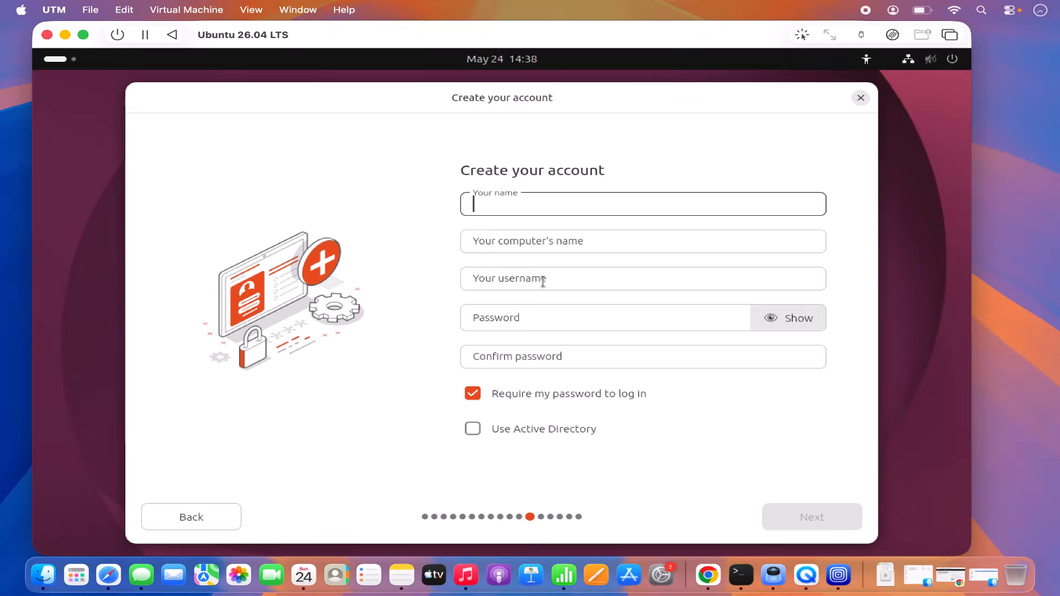
text(code)
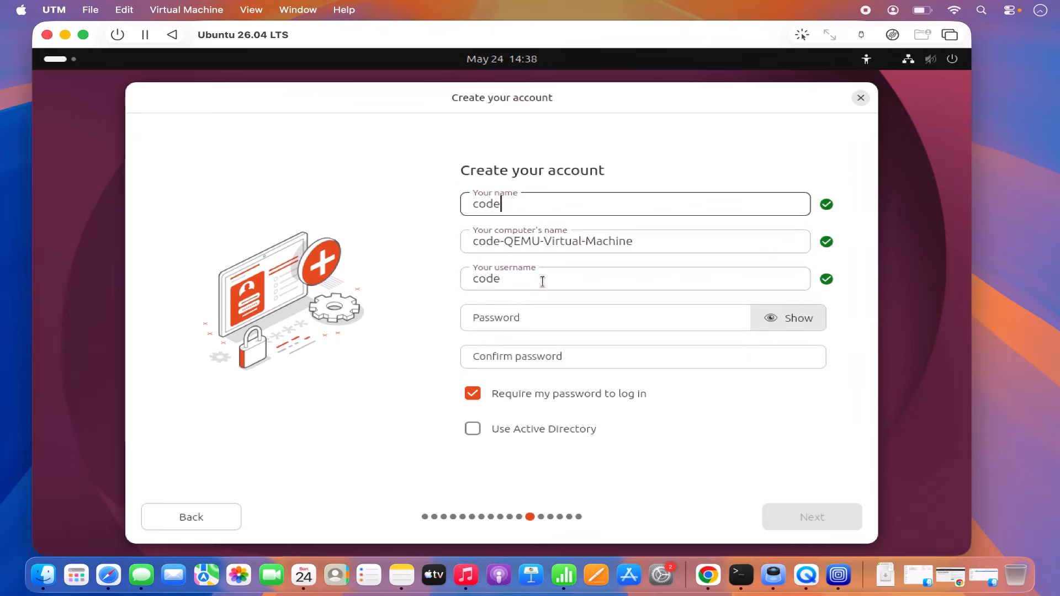
text(bind)
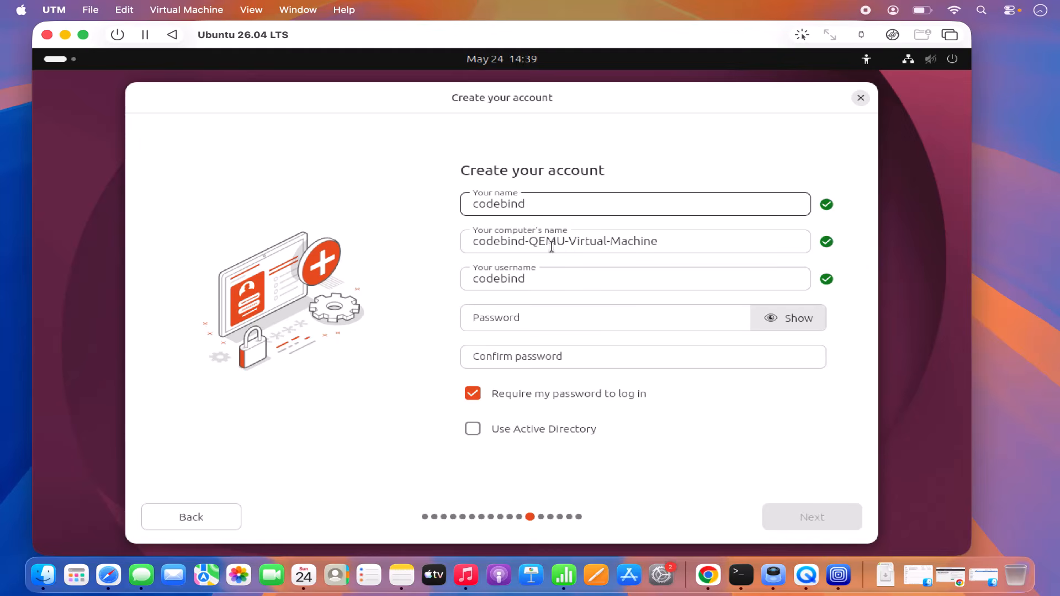
- Shorten the computer's name to codebind
key(Tab)
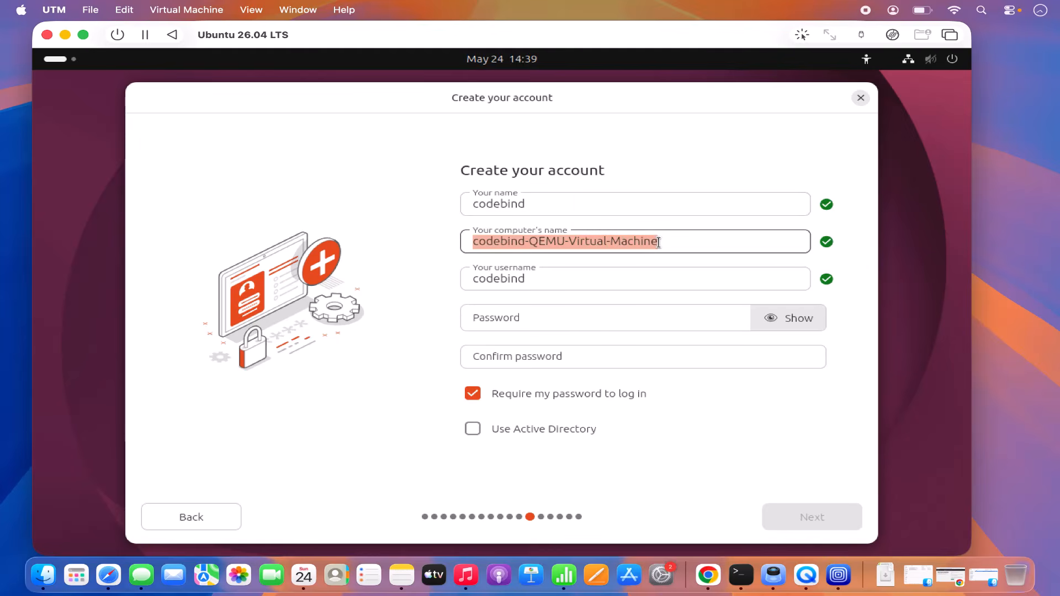
click(658, 241)
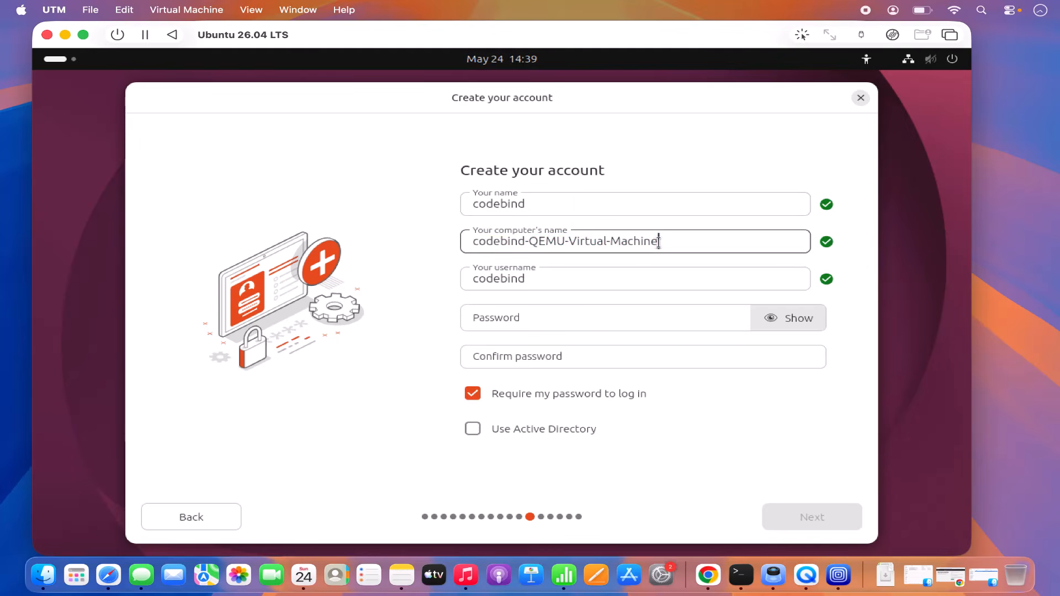
key(BackSpace)
key(BackSpace)
key(BackSpace)
key(BackSpace)
key(BackSpace)
key(BackSpace)
key(BackSpace)
key(BackSpace)
key(BackSpace)
key(BackSpace)
key(BackSpace)
key(BackSpace)
key(BackSpace)
key(BackSpace)
key(BackSpace)
key(BackSpace)
key(BackSpace)
key(BackSpace)
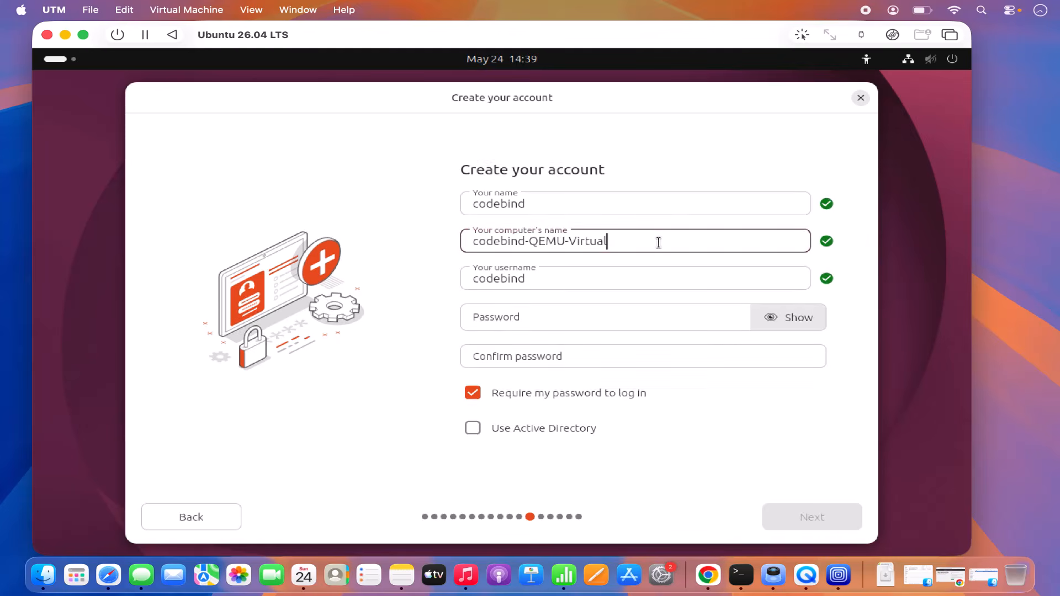
key(BackSpace)
key(BackSpace)
key(BackSpace)
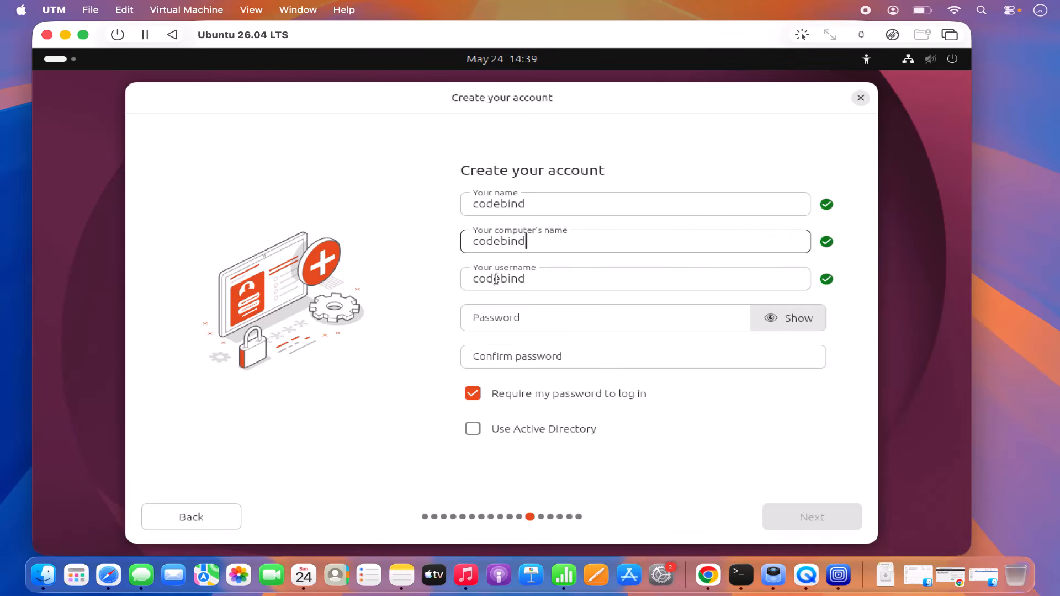
- Enter and confirm the account password, and submit the account details with the password required at login
click(500, 320)
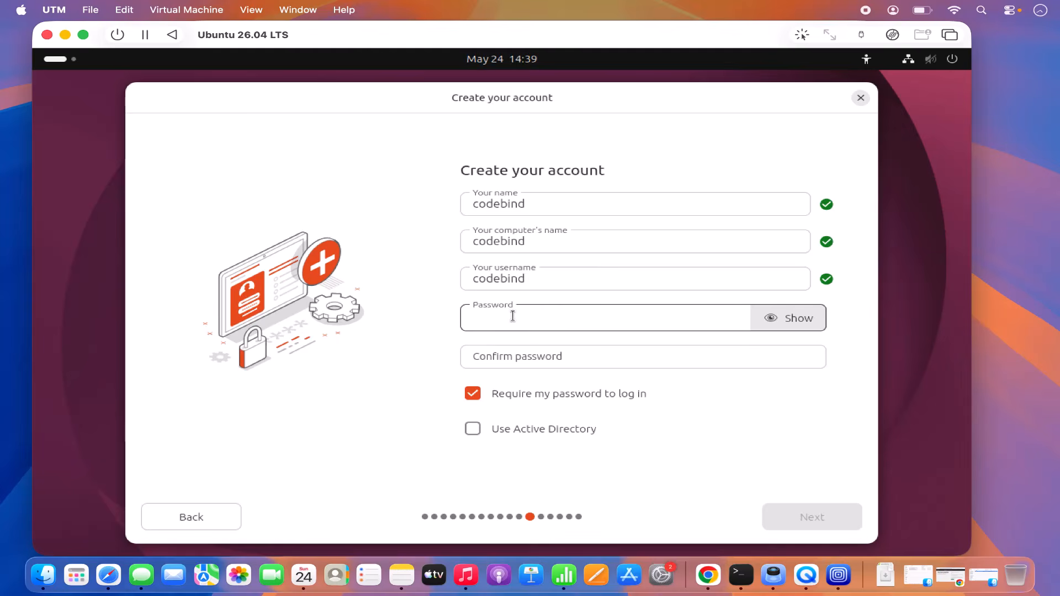
key(Return)
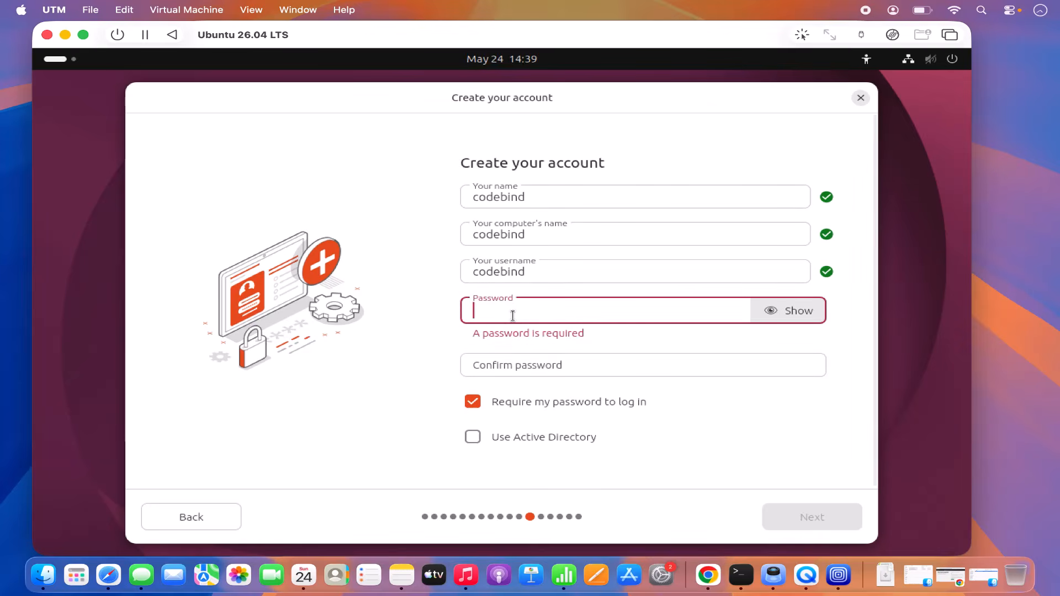
text(••••••)
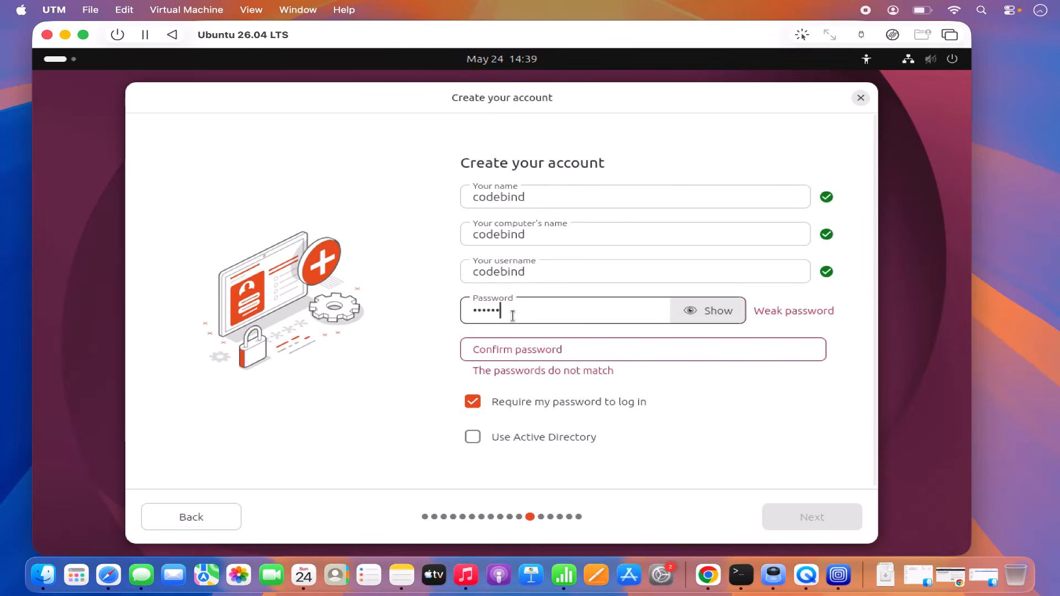
click(513, 351)
text(•••)
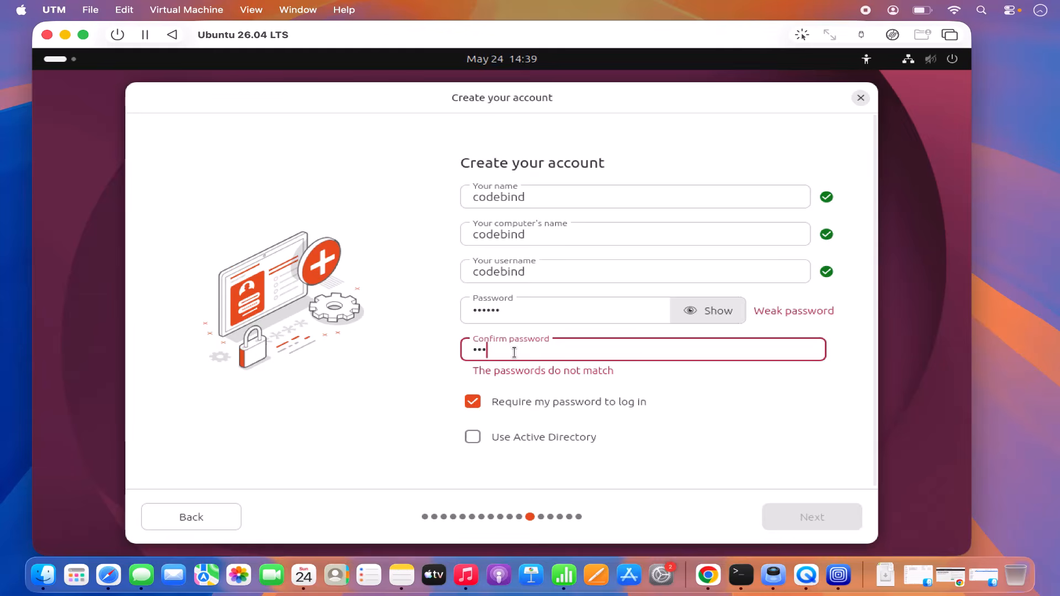
text(•••)
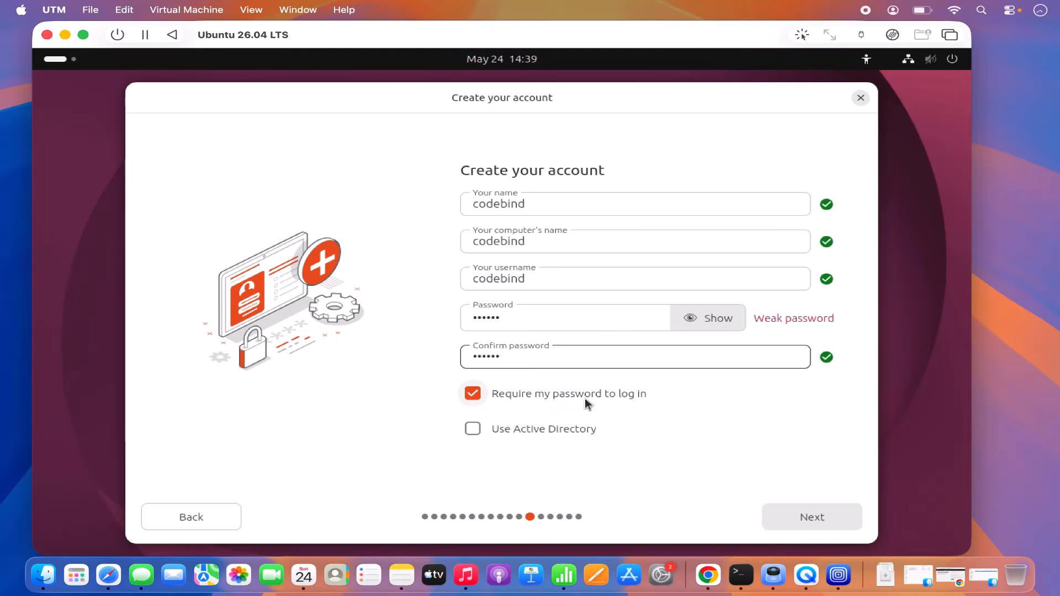
click(806, 519)
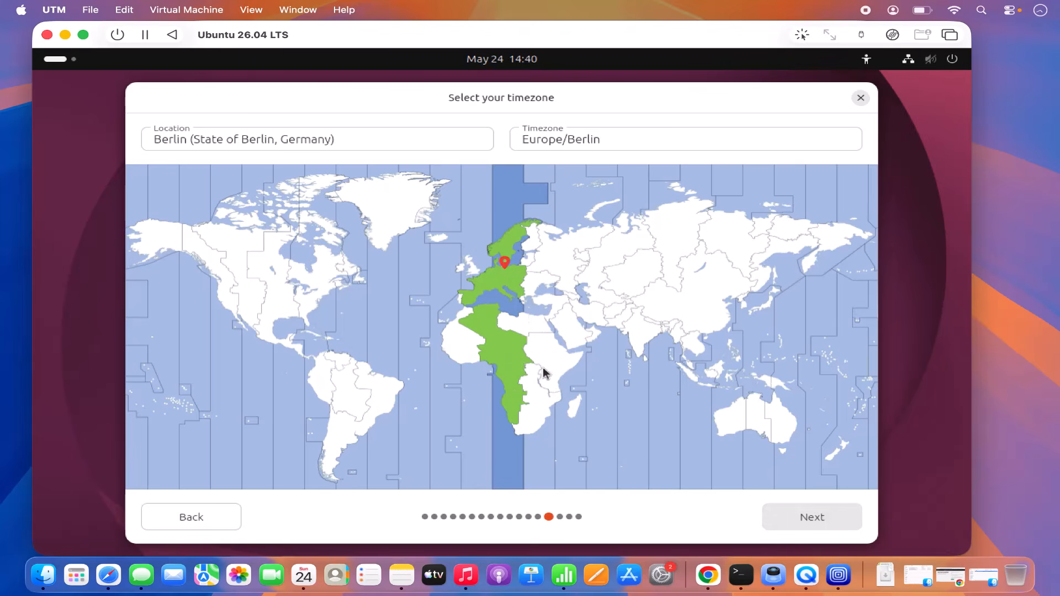
- Install Ubuntu with the Europe/Berlin timezone and restart once the installation completes
click(821, 519)
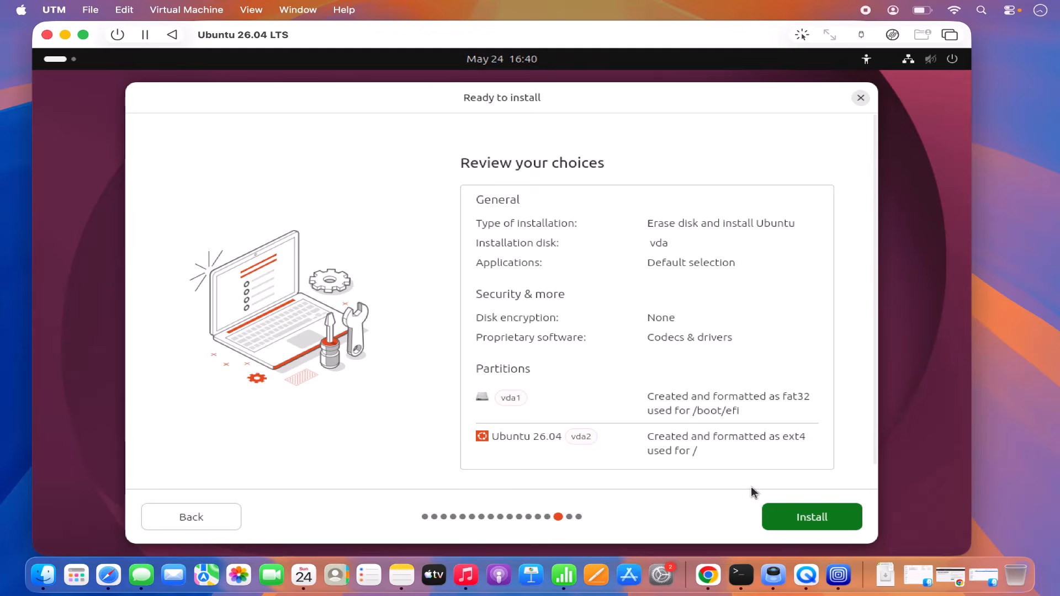
click(789, 522)
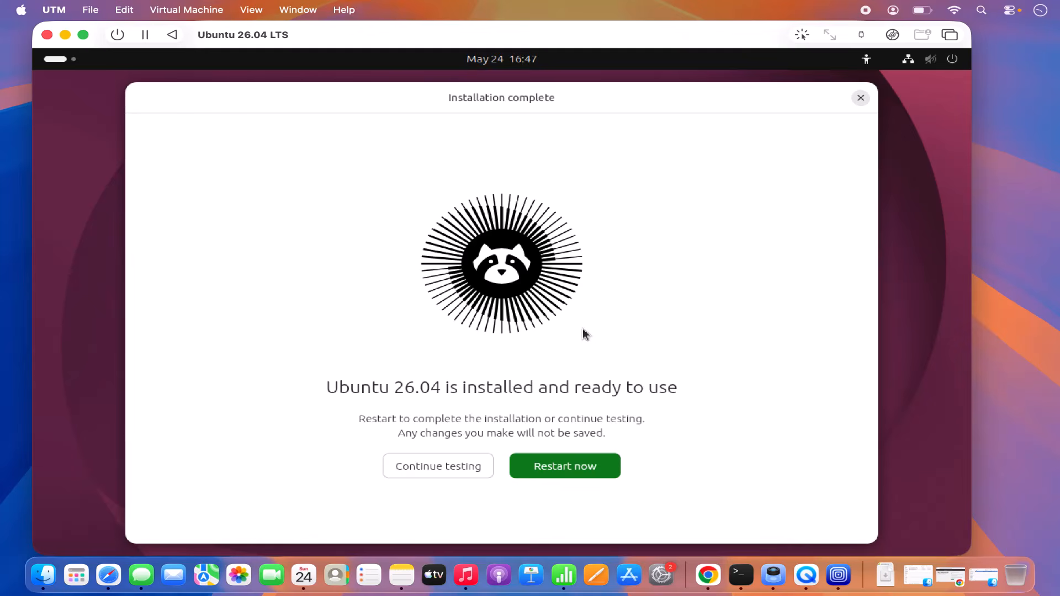
click(552, 470)
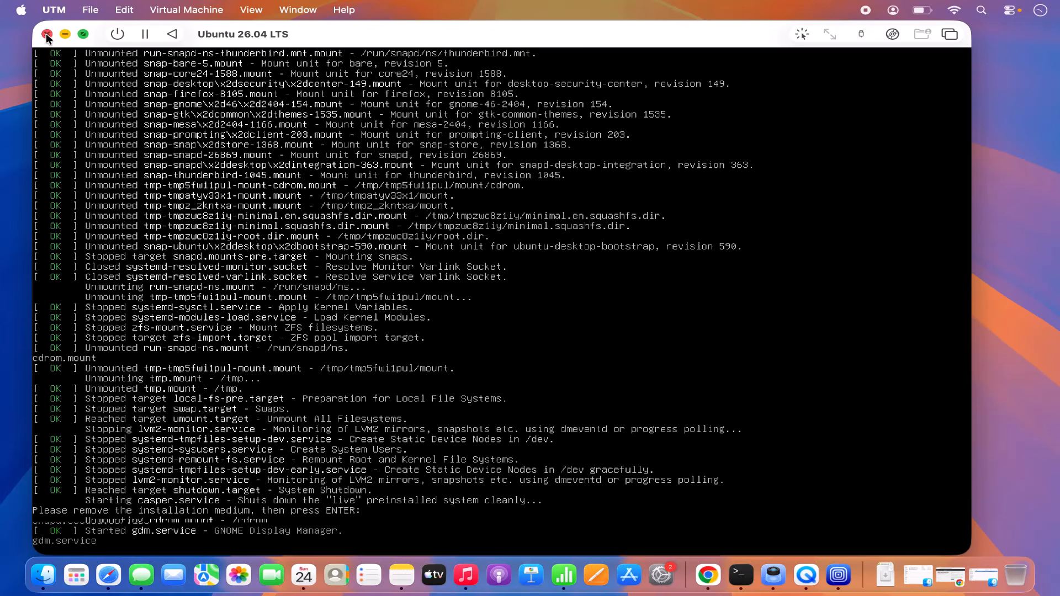
- Force the Ubuntu 26.04 LTS virtual machine to power off and close its window
click(117, 34)
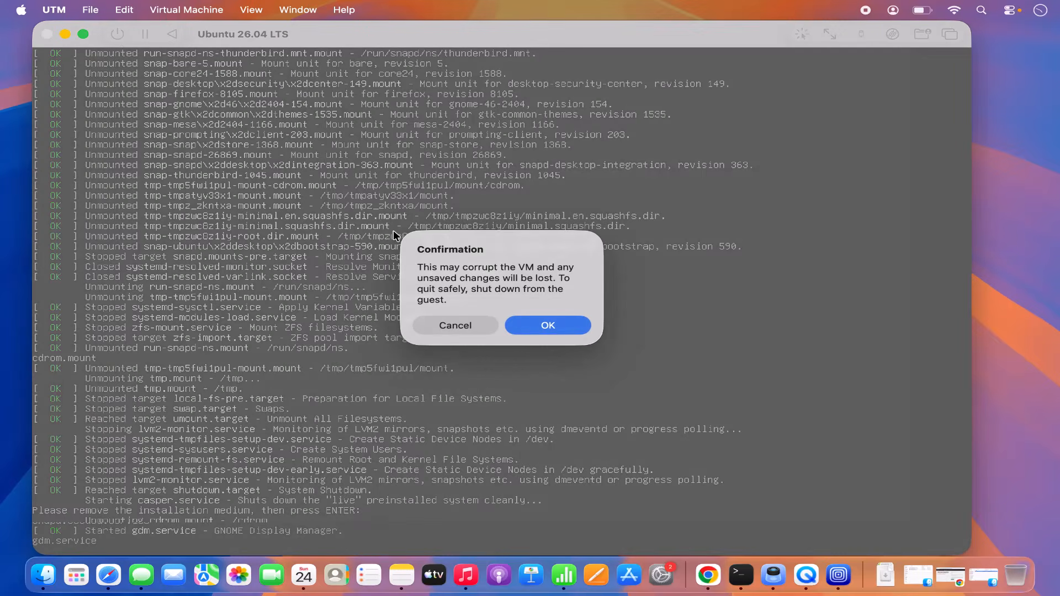
click(540, 325)
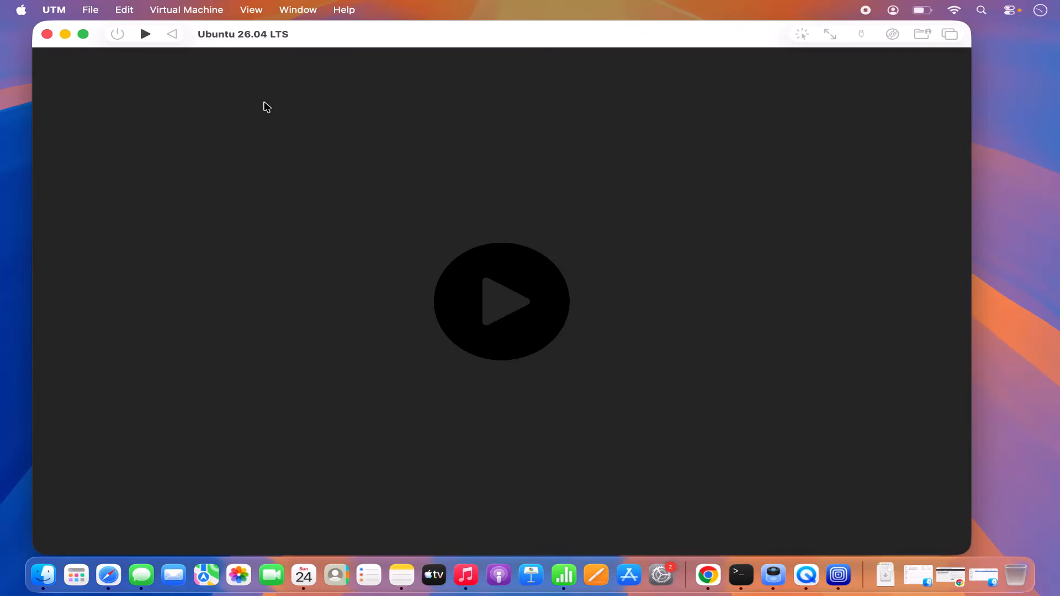
click(47, 35)
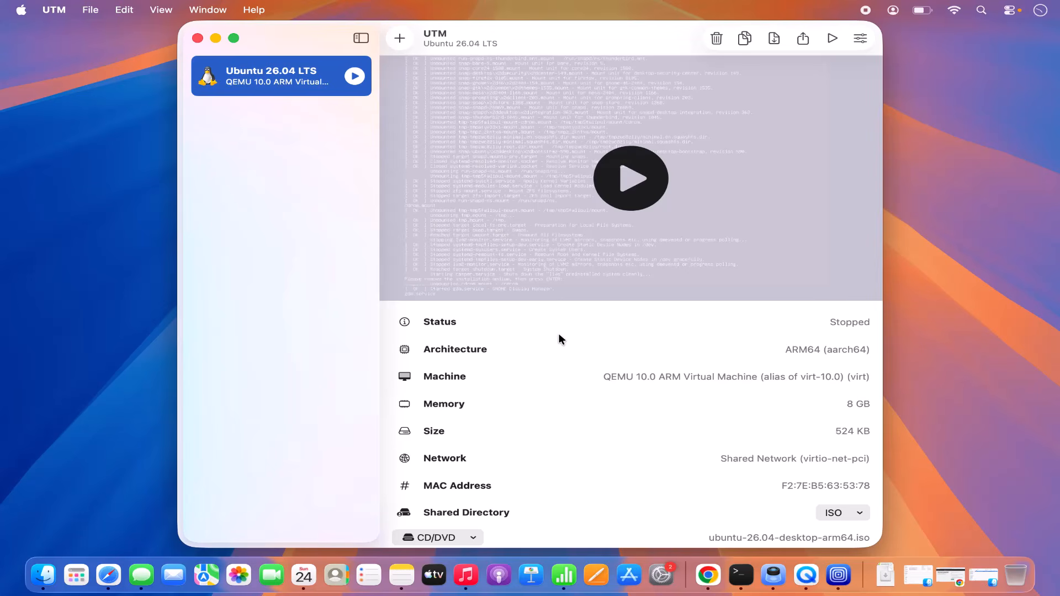
- Clear the ubuntu-26.04-desktop-arm64.iso image from the virtual machine's CD/DVD drive
scroll(559, 336, down, 1)
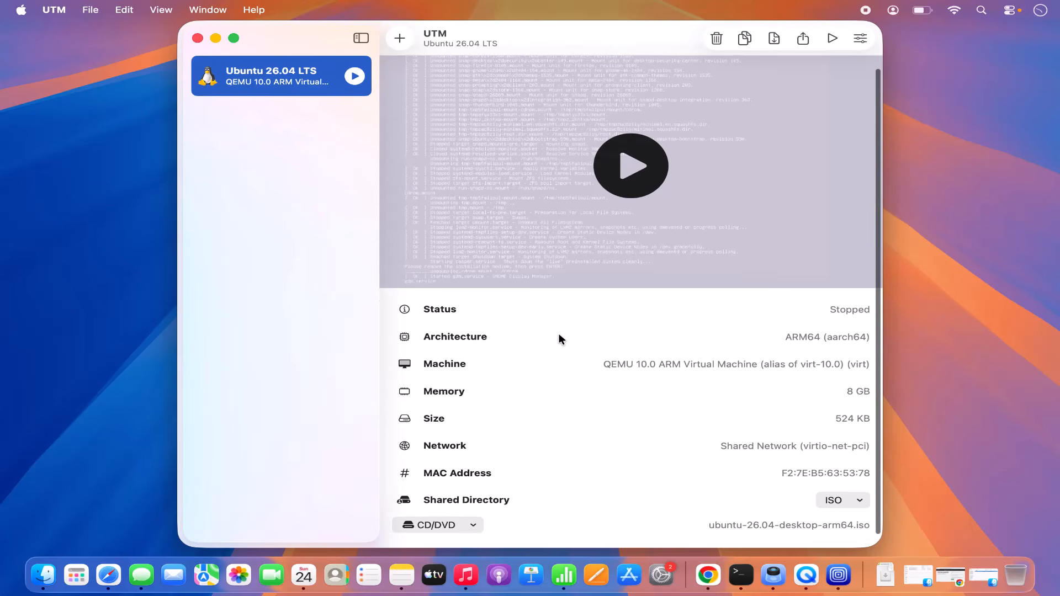
scroll(558, 333, up, 1)
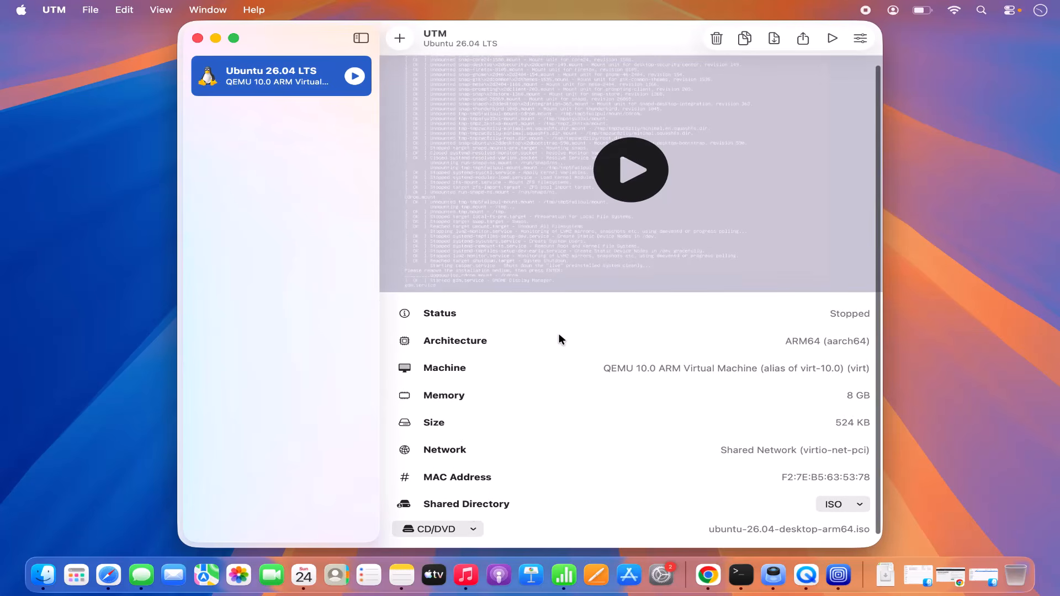
click(468, 531)
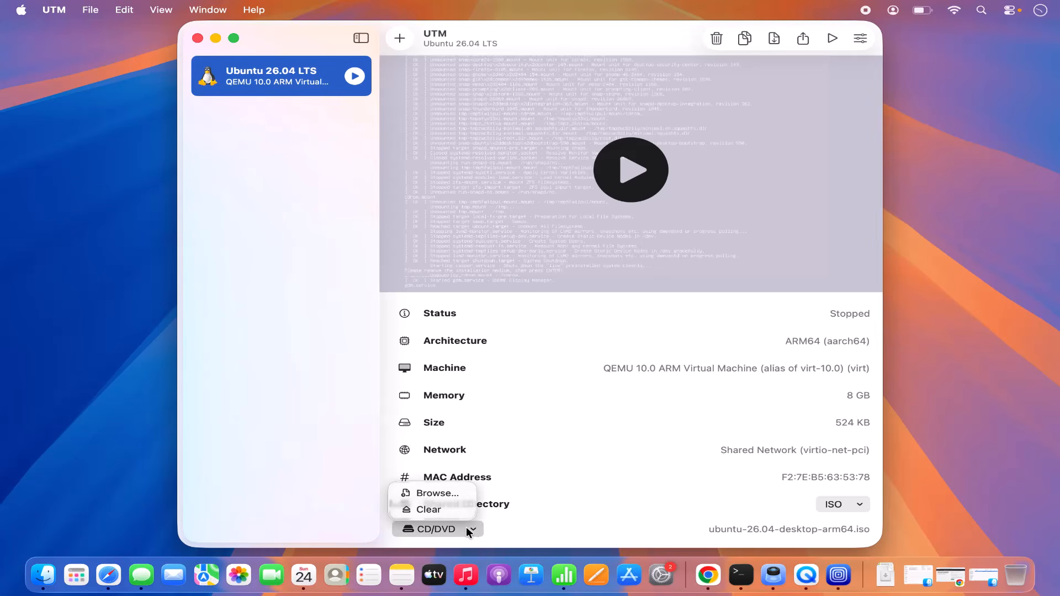
click(440, 511)
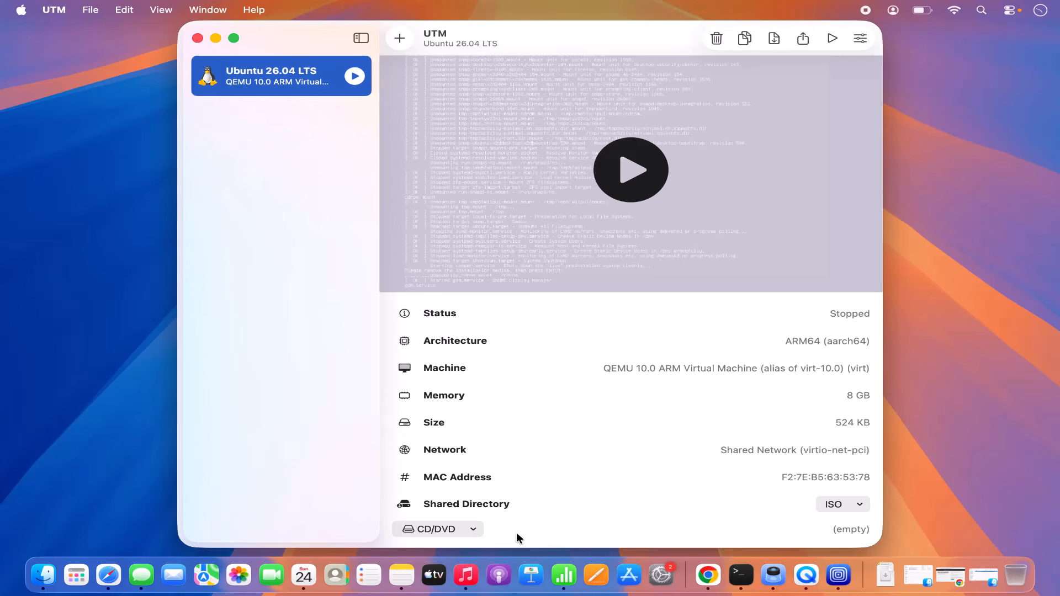
click(473, 531)
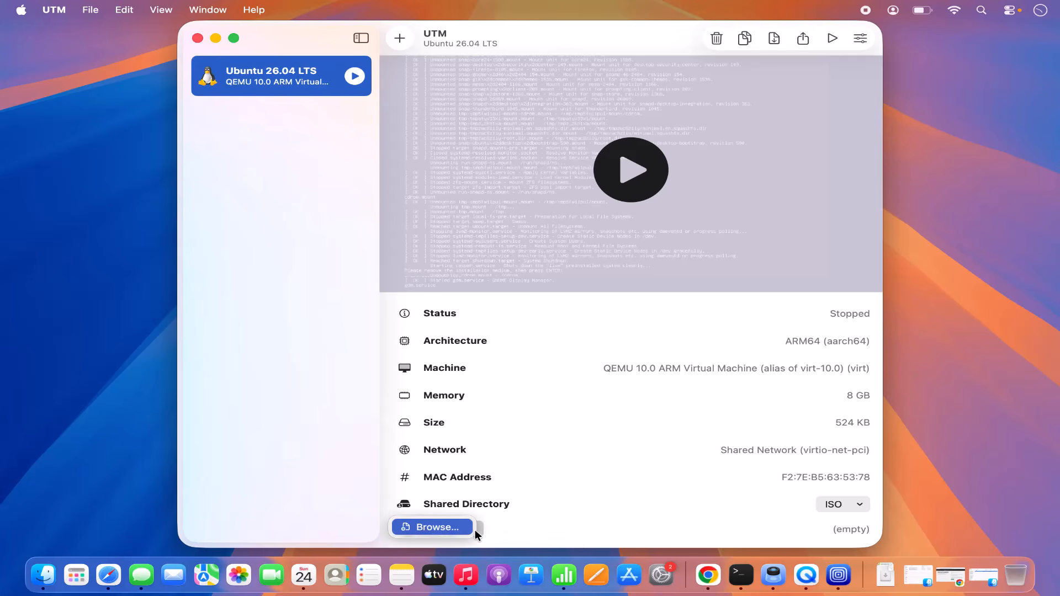
click(505, 526)
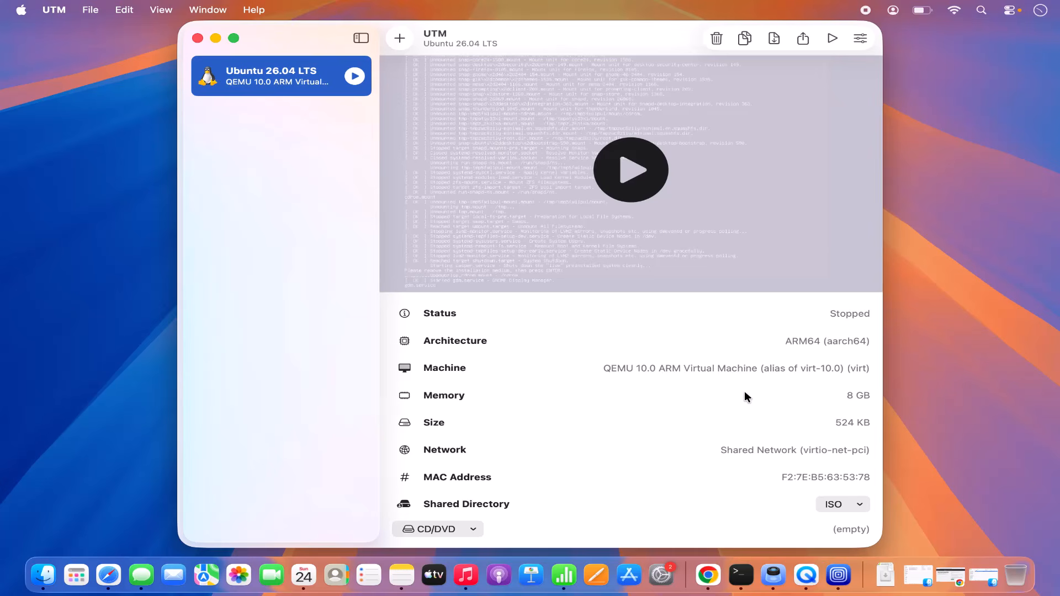
- Enable Retina Mode in the virtual machine's display settings and save the settings
click(859, 40)
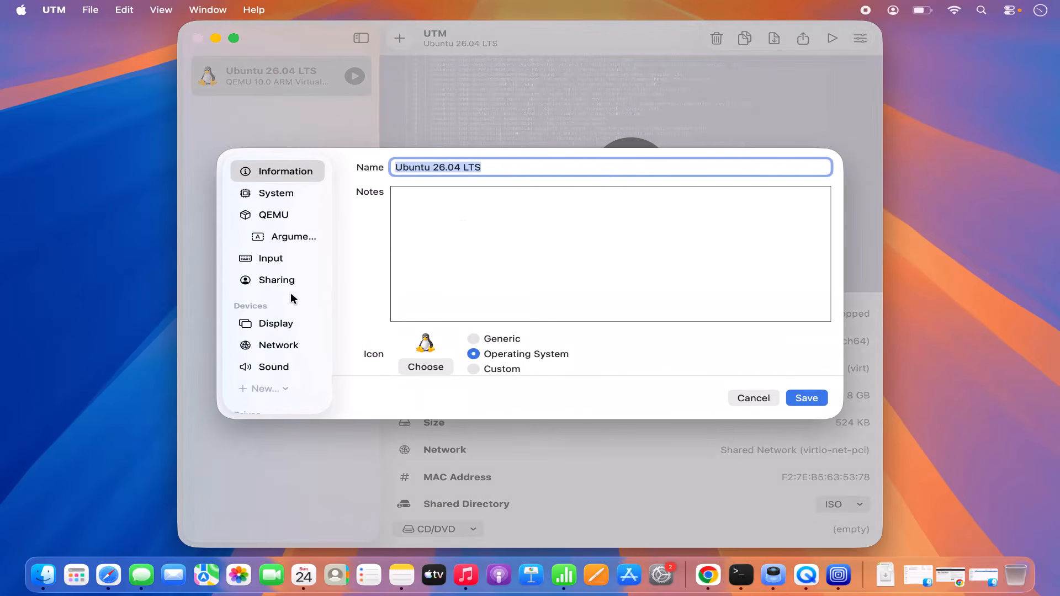
scroll(282, 283, down, 3)
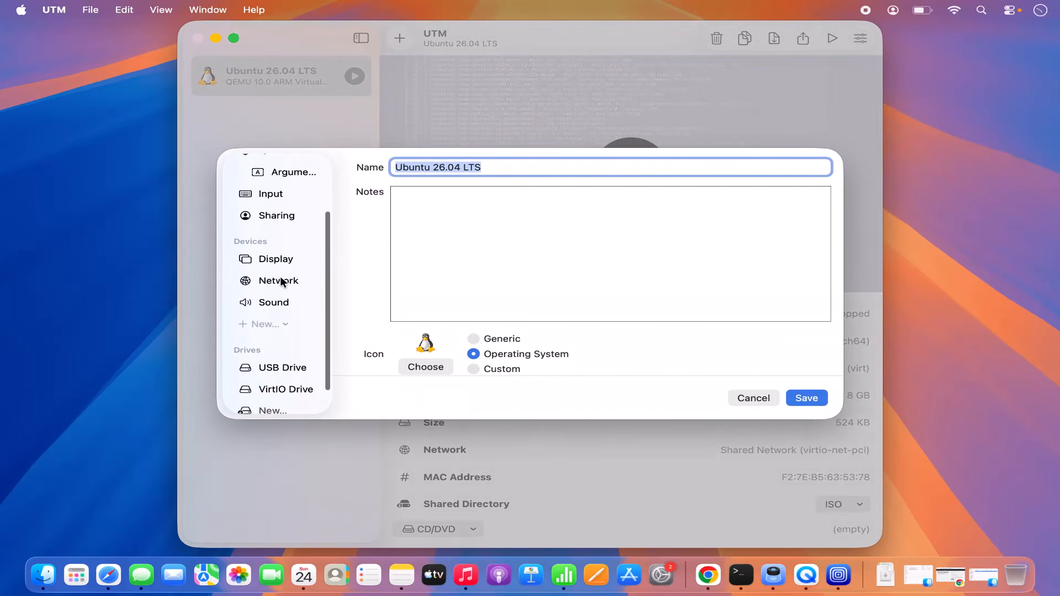
click(273, 262)
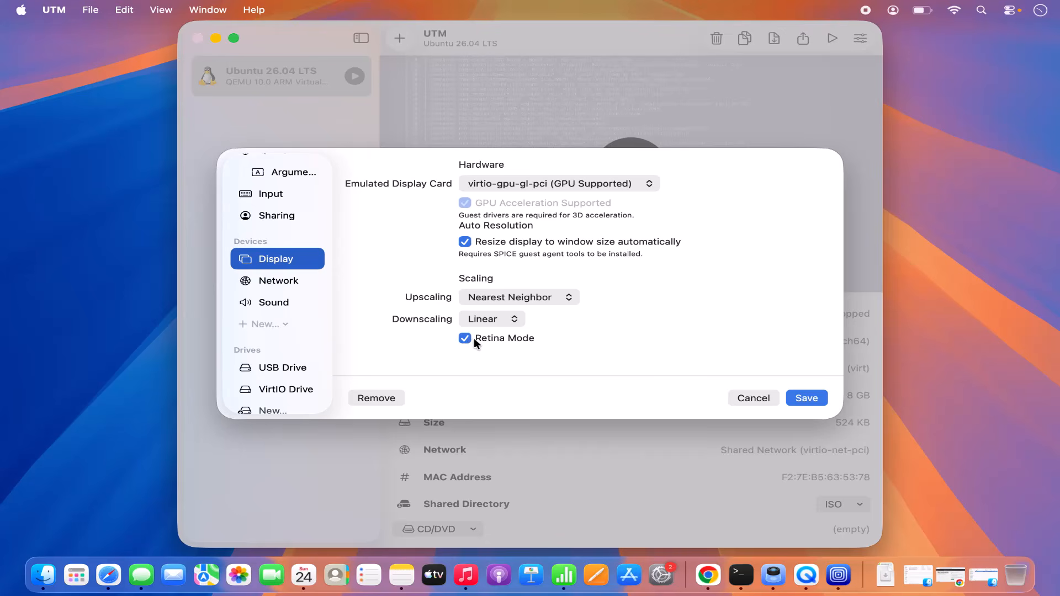
click(795, 399)
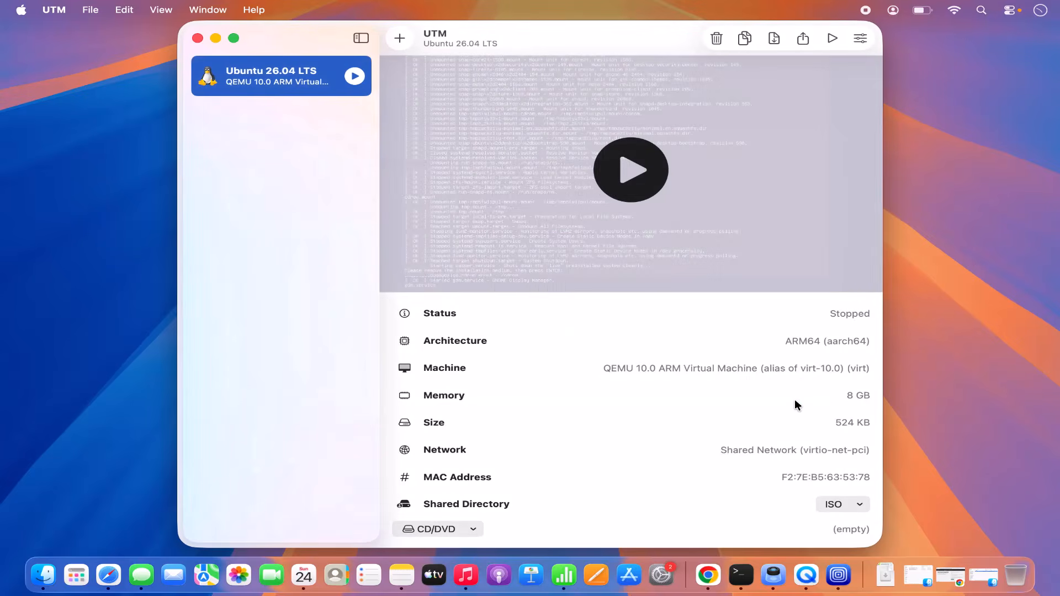
- Start the Ubuntu 26.04 LTS virtual machine and enlarge its window to fill the screen
click(831, 39)
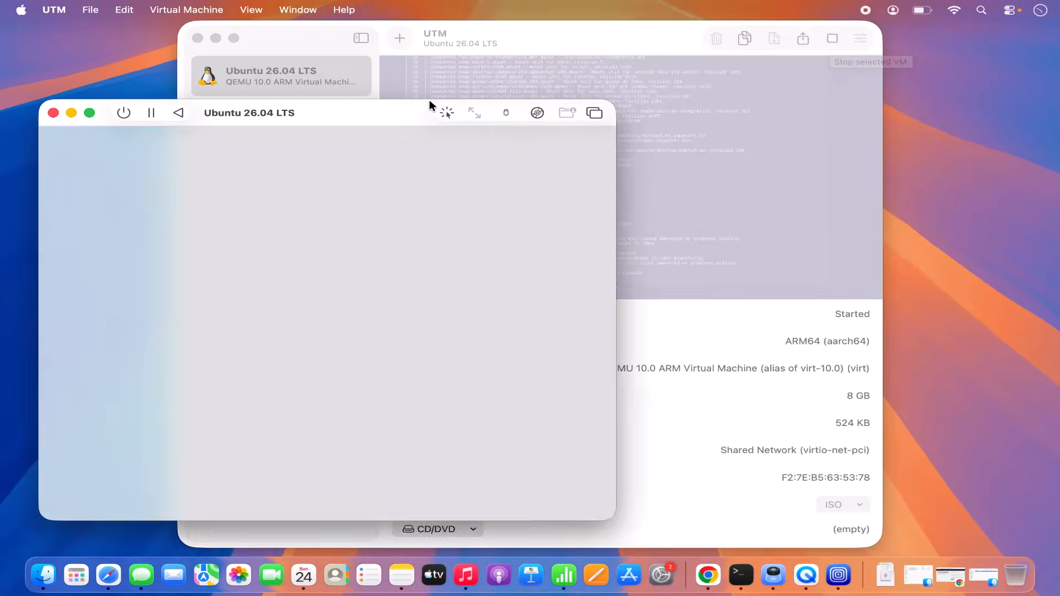
drag(264, 111, 544, 98)
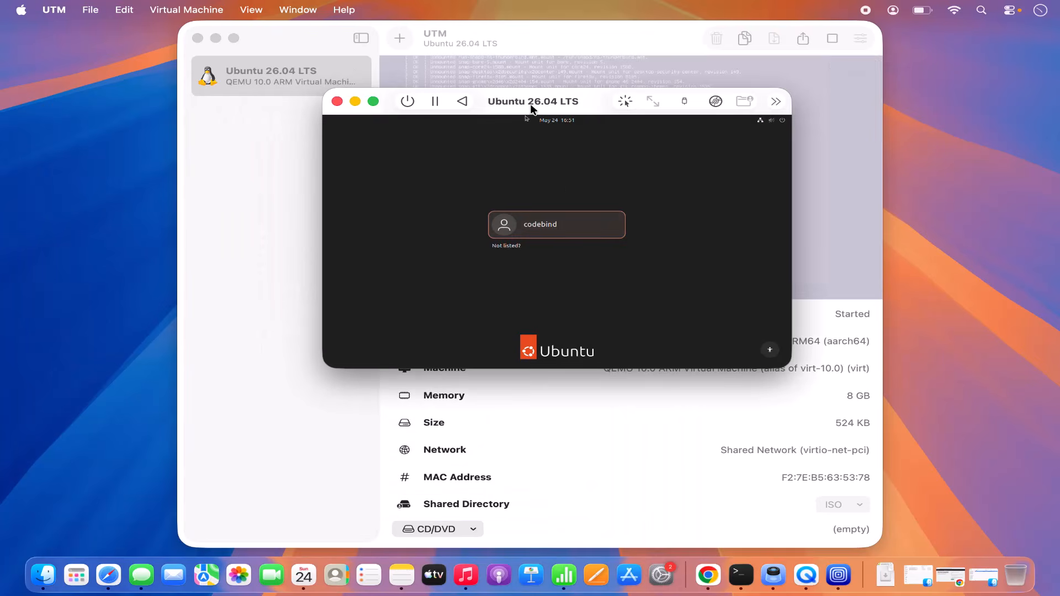
double_click(533, 104)
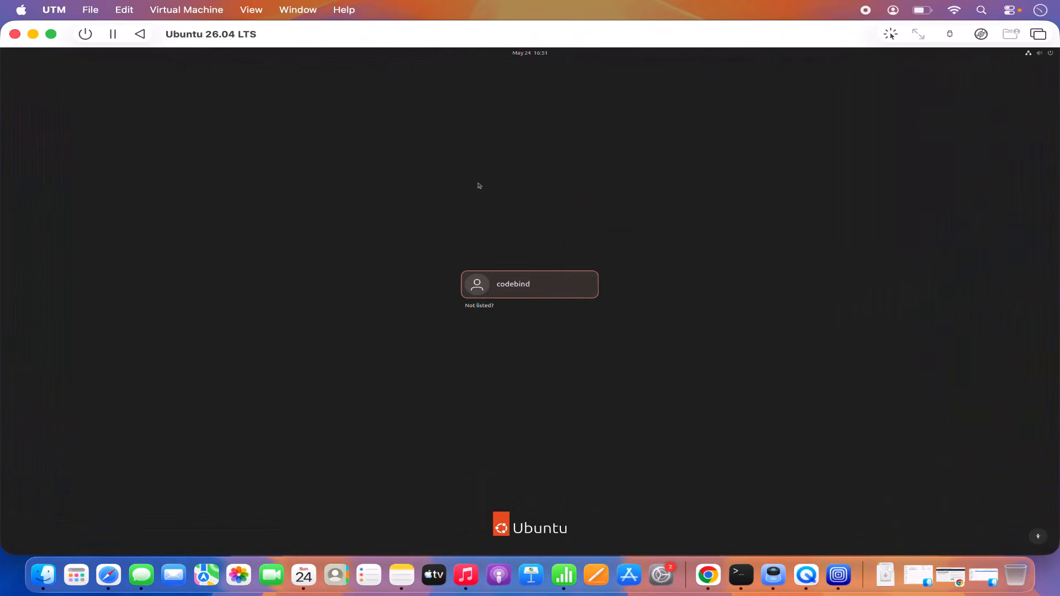
- Log in to Ubuntu as codebind with the account password and continue past the welcome page
click(520, 291)
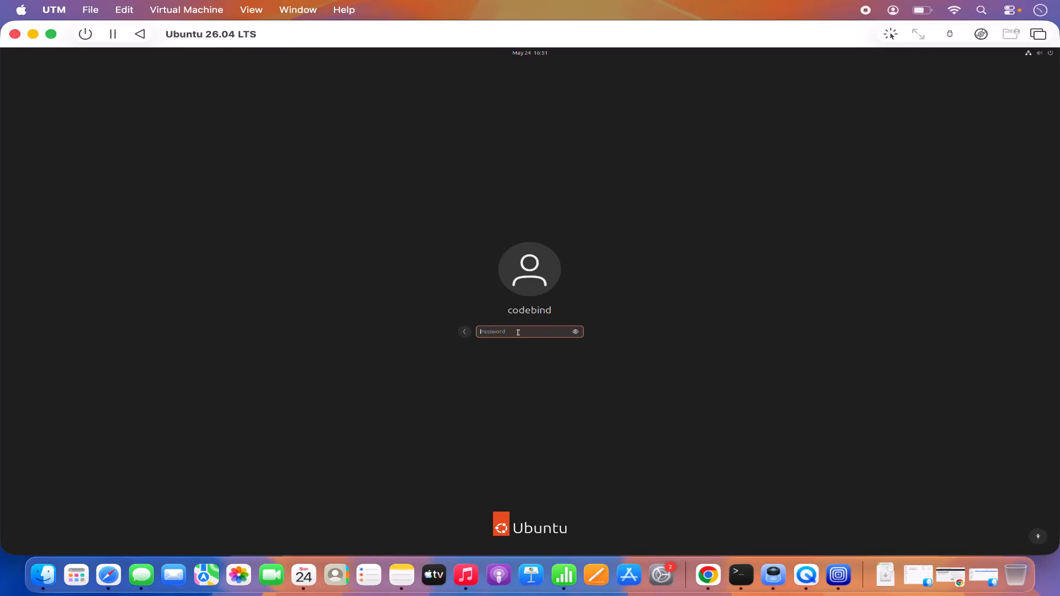
text(******)
key(Return)
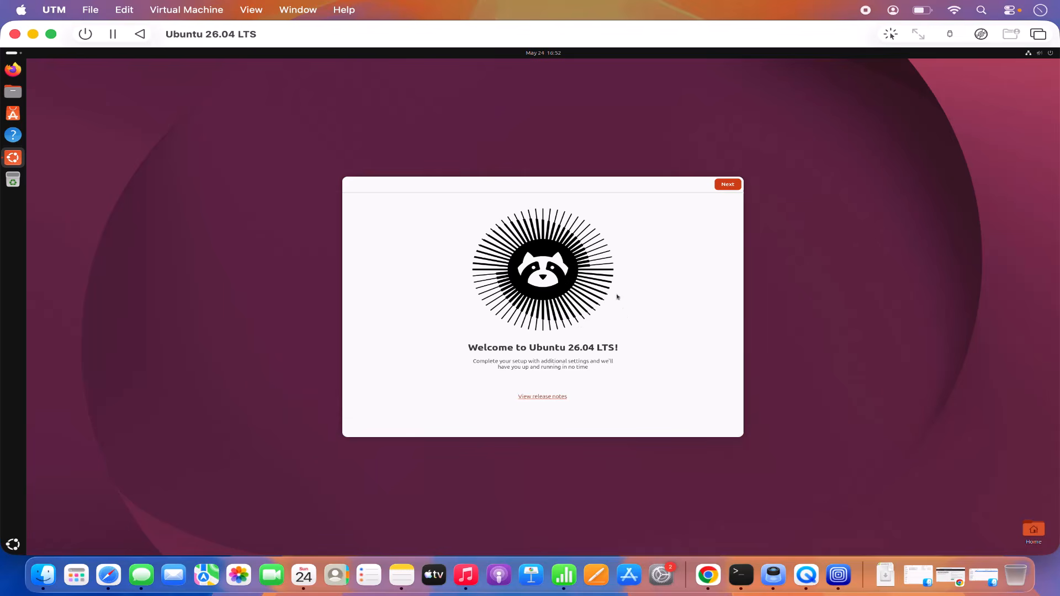
click(718, 183)
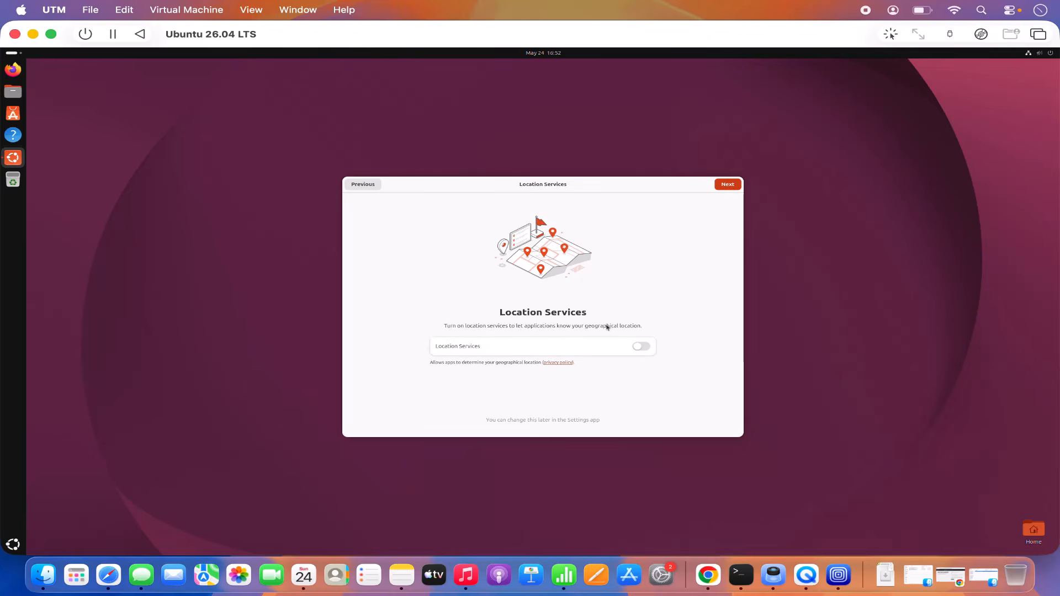
- Turn on Location Services and continue past the Help Improve Ubuntu page without sharing system data or error reports
click(647, 351)
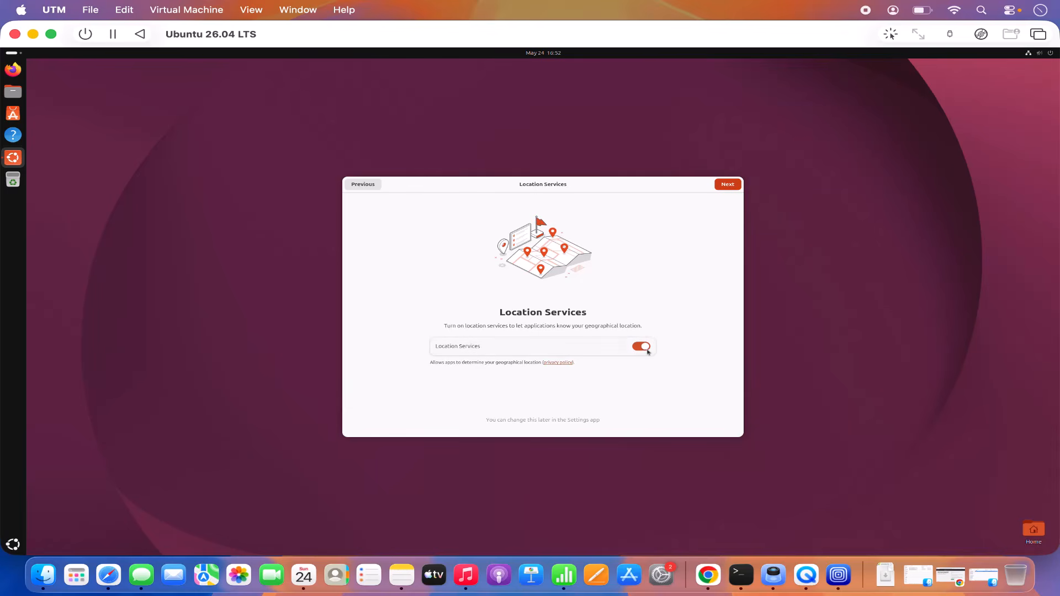
click(734, 185)
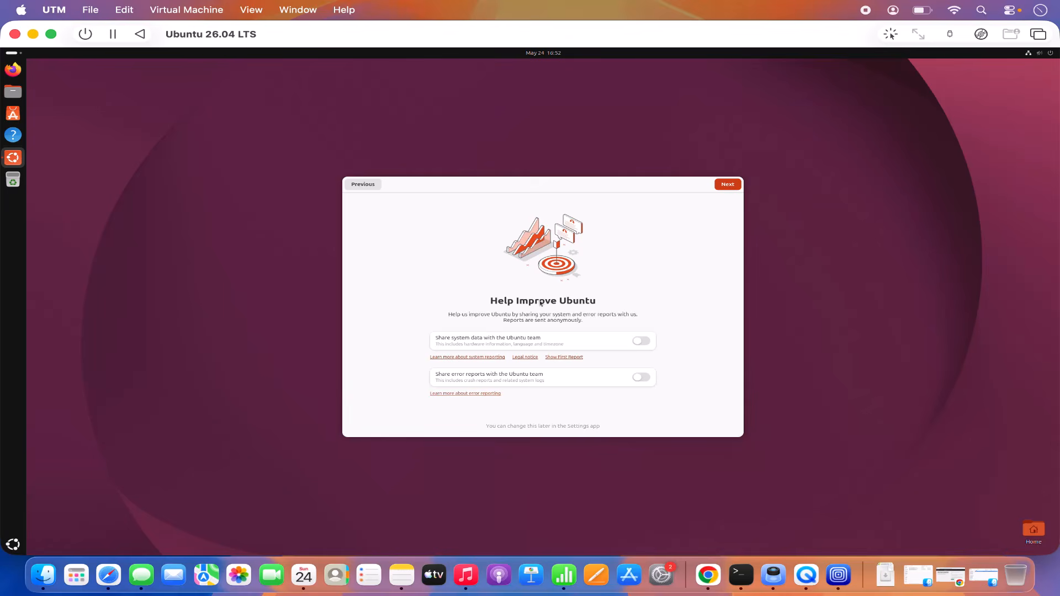
click(727, 185)
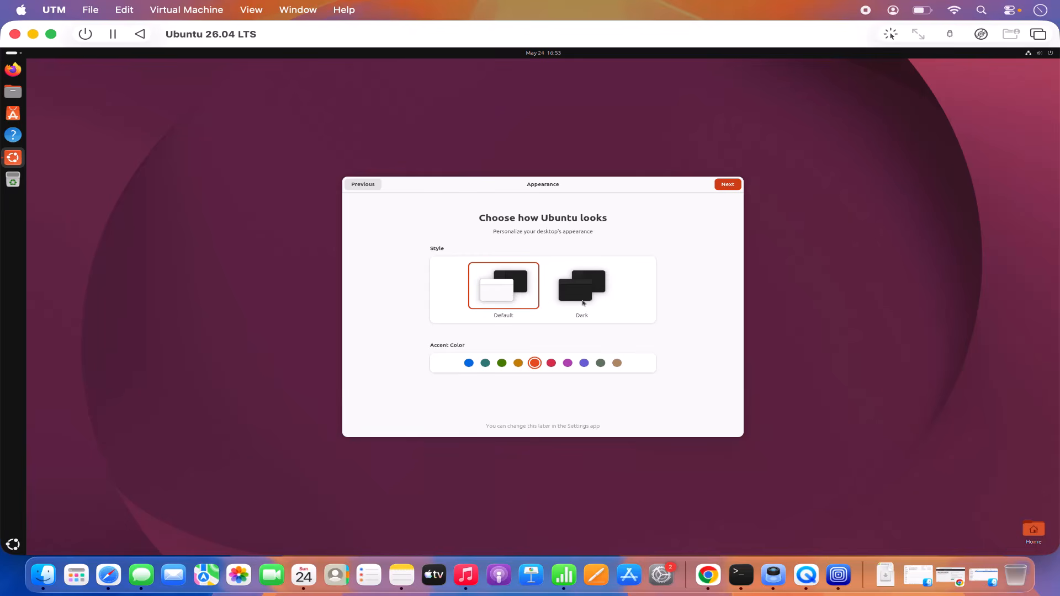
- Try the Dark style, choose the Default style for the desktop's appearance, and finish the welcome setup
click(583, 292)
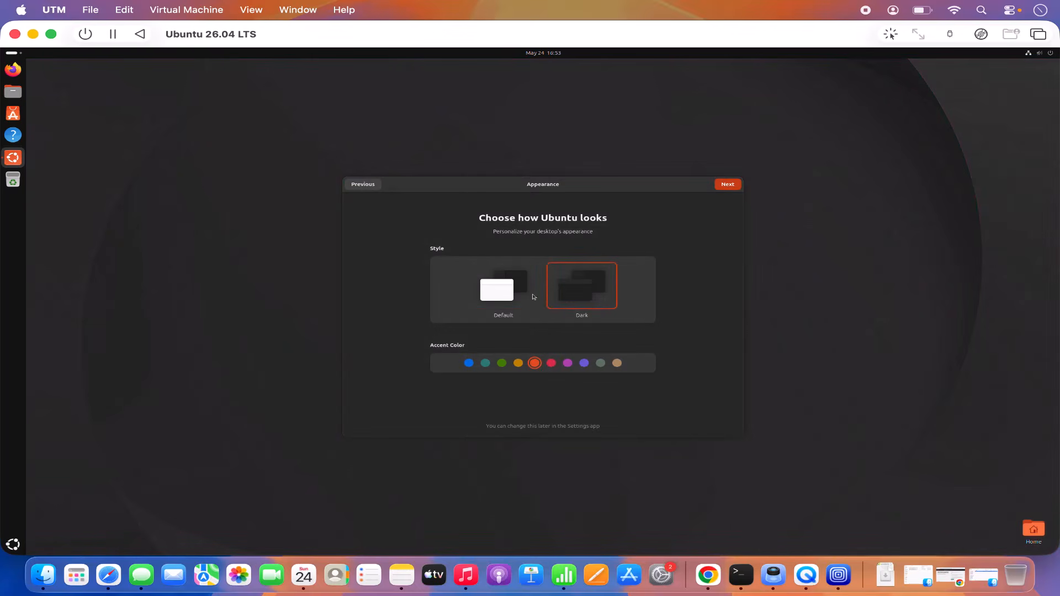
click(509, 298)
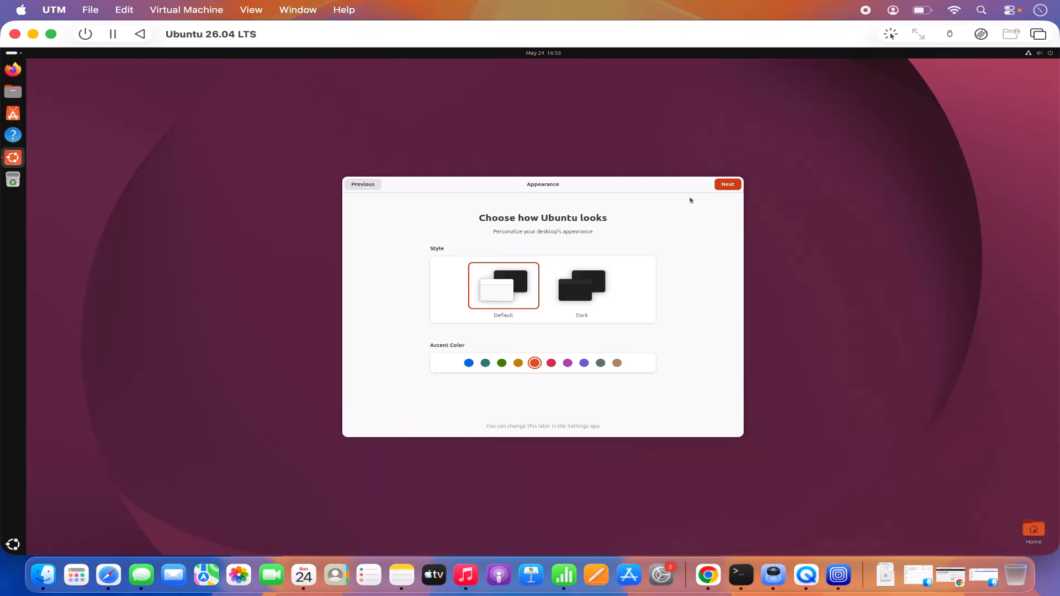
click(732, 187)
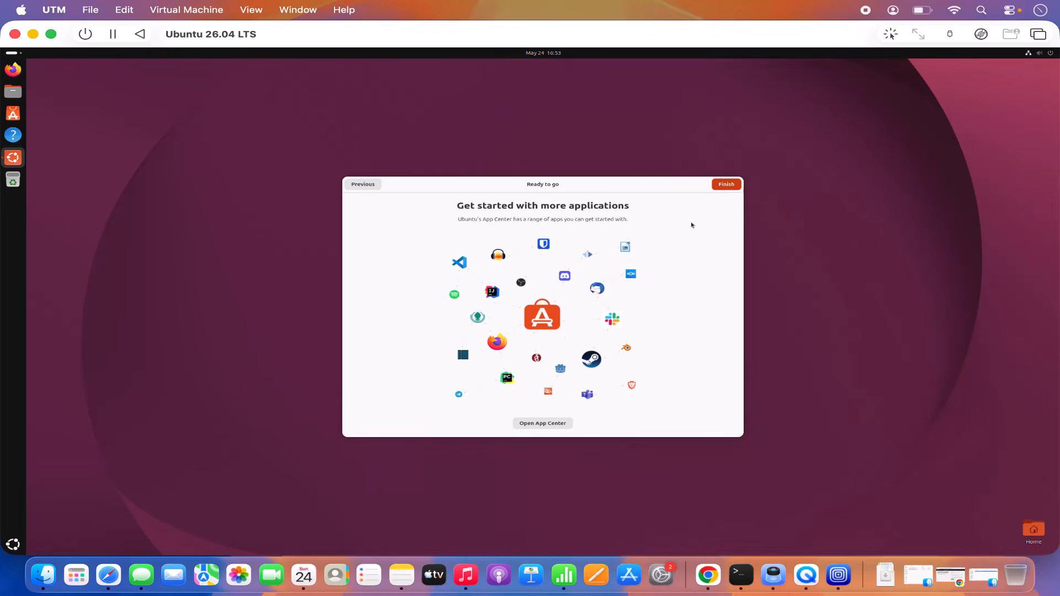
click(721, 185)
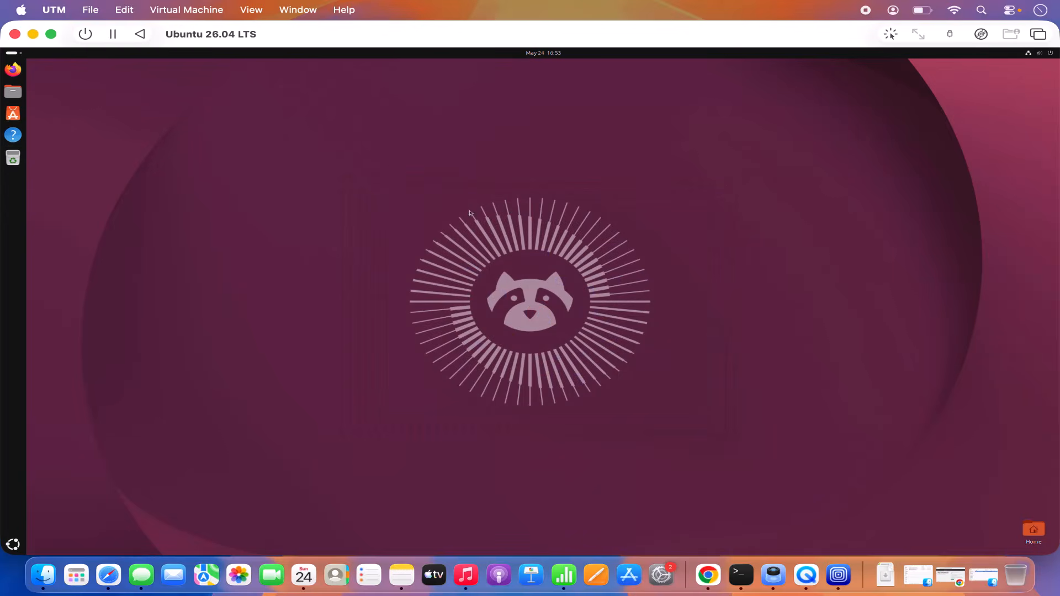
- Show the overview of applications installed in Ubuntu
click(13, 544)
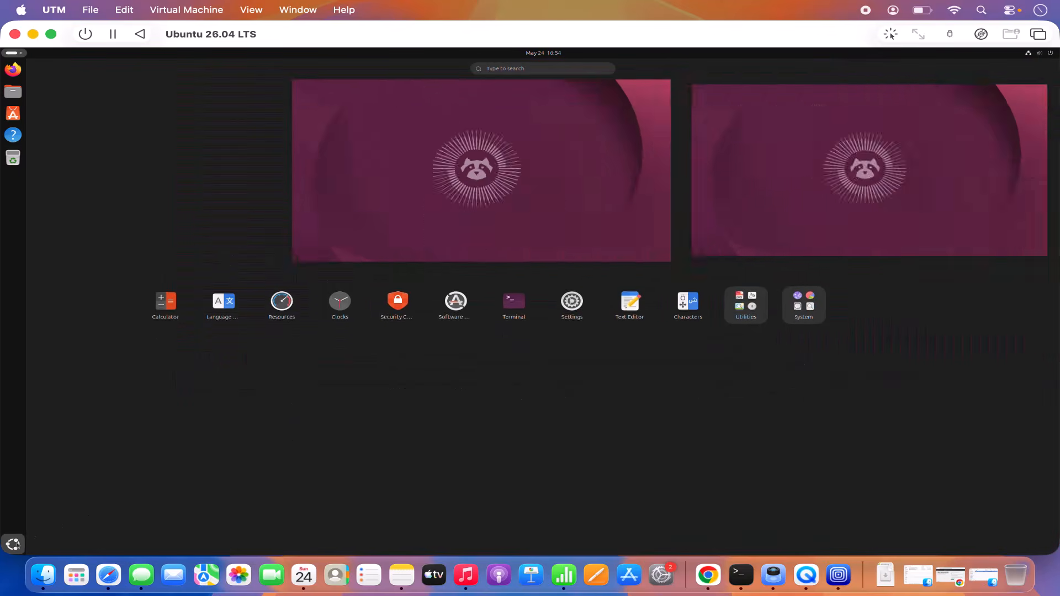